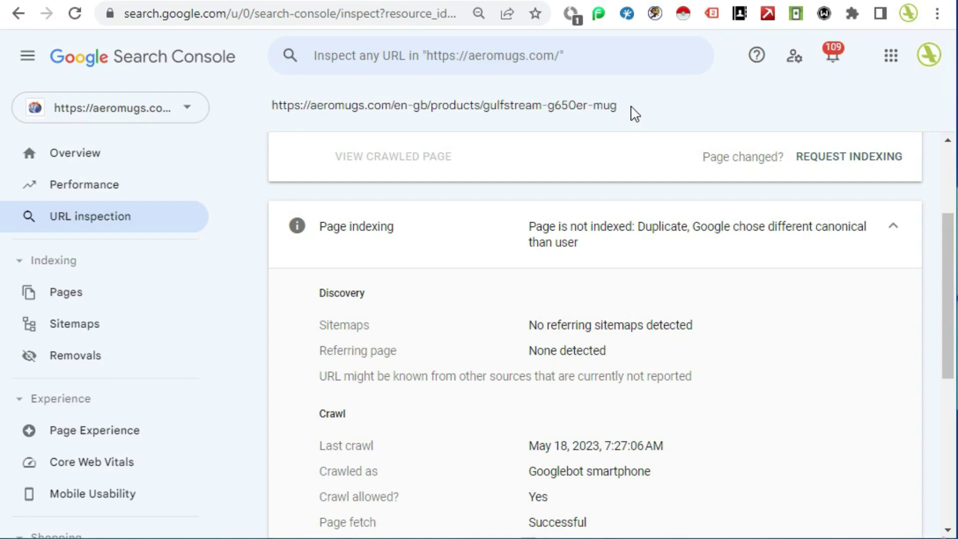
{"action": "left_click_drag", "start_coordinate": [630, 106], "coordinate": [269, 104]}
{"action": "key", "text": "ctrl+c"}
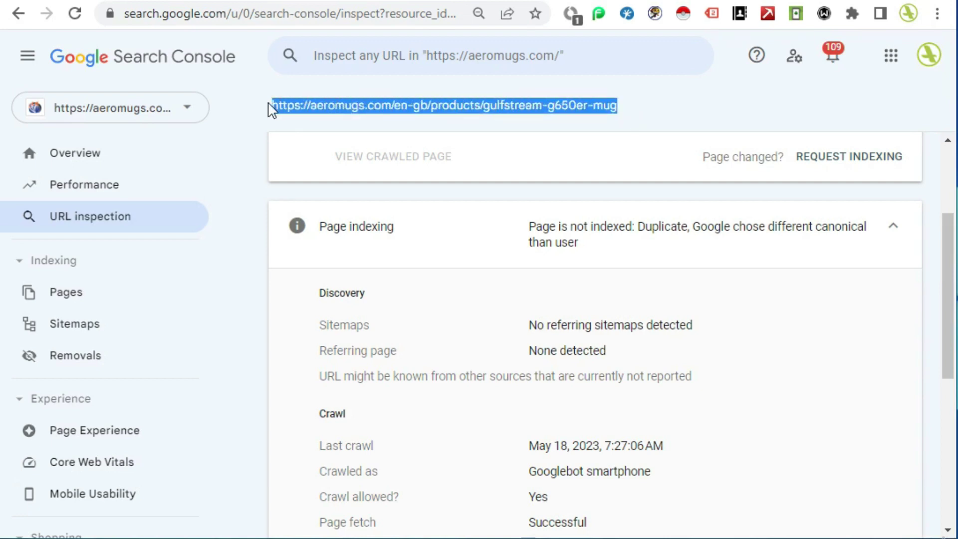
{"action": "key", "text": "ctrl+t"}
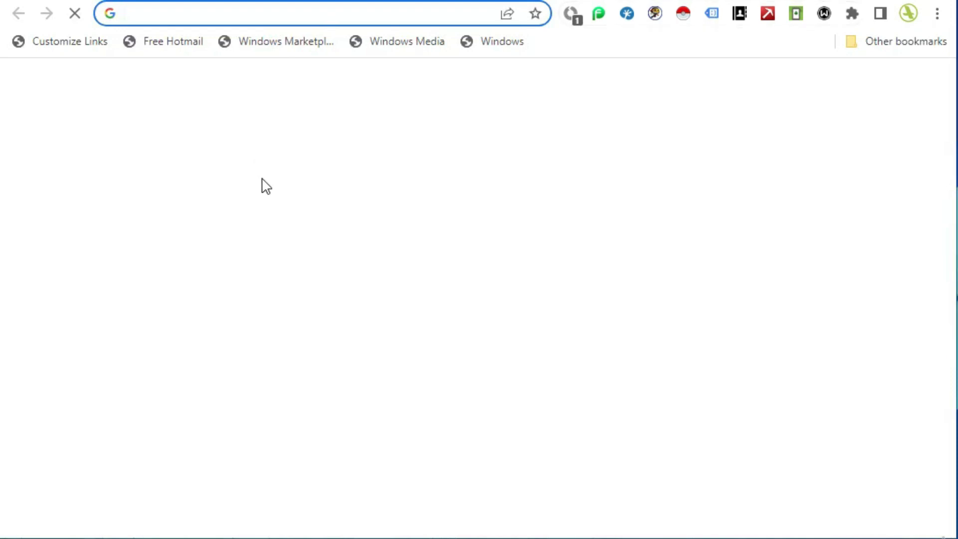
{"action": "key", "text": "ctrl+v"}
{"action": "key", "text": "Return"}
Search the products in the Shopify admin for the page's title, GULFSTREAM G650ER MUG, and open the Gulfstream G650ER Mug product.
{"action": "left_click_drag", "start_coordinate": [522, 341], "coordinate": [858, 348]}
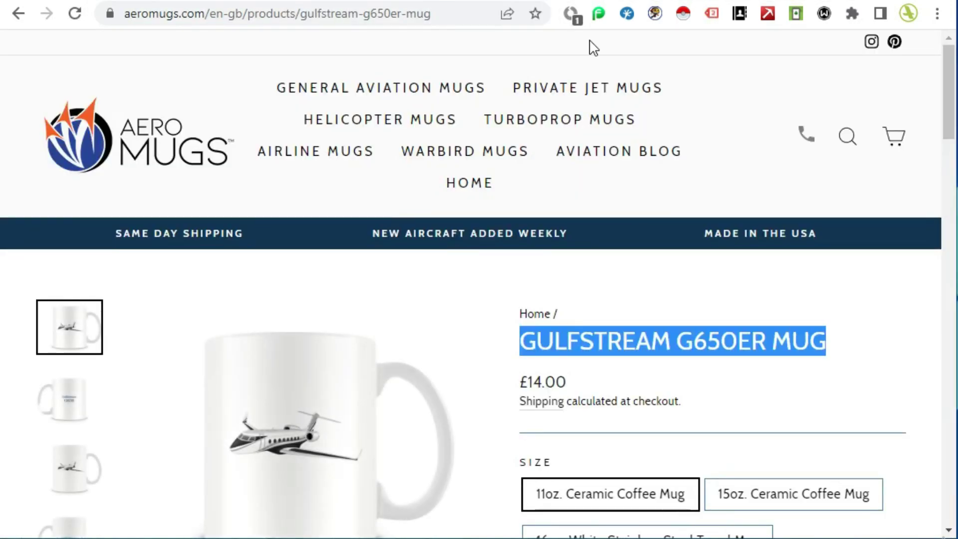
{"action": "left_click", "coordinate": [659, 50]}
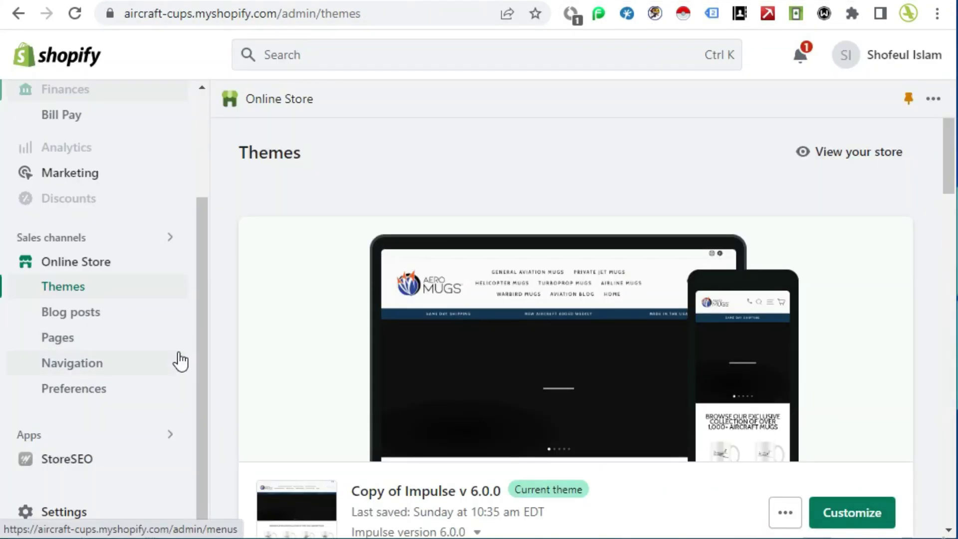
{"action": "scroll", "coordinate": [179, 360], "scroll_direction": "up", "scroll_amount": 3}
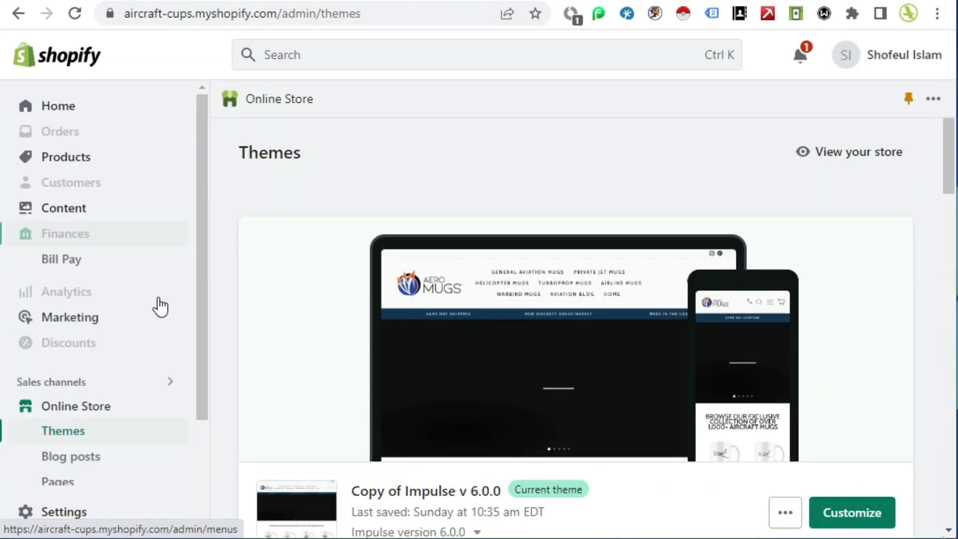
{"action": "left_click", "coordinate": [54, 158]}
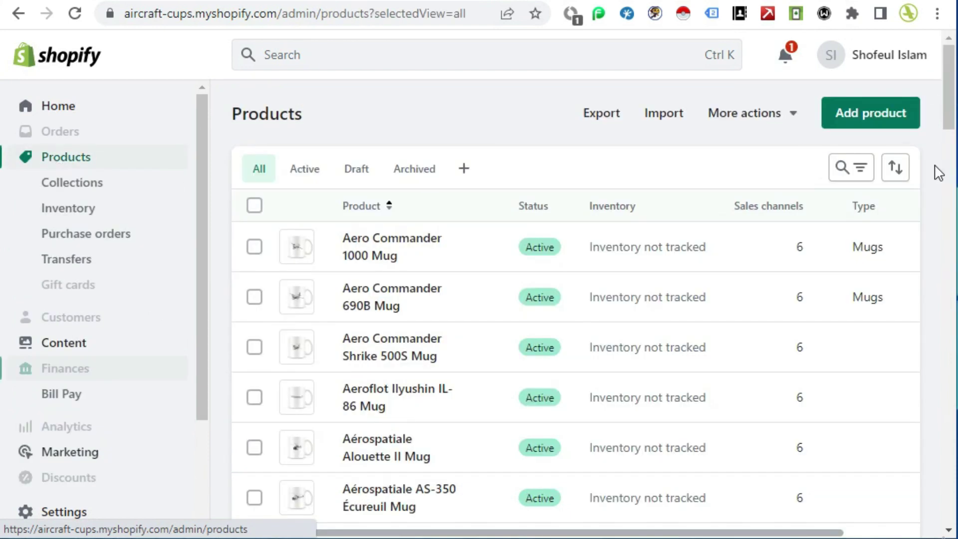
{"action": "left_click", "coordinate": [843, 170]}
{"action": "type", "text": "GULFSTREAM G650ER MUG"}
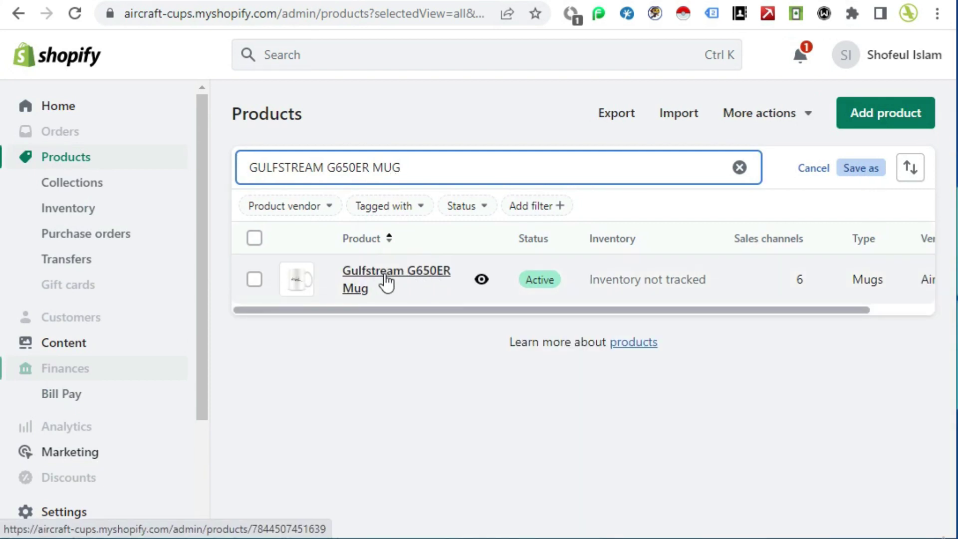
{"action": "left_click", "coordinate": [387, 281]}
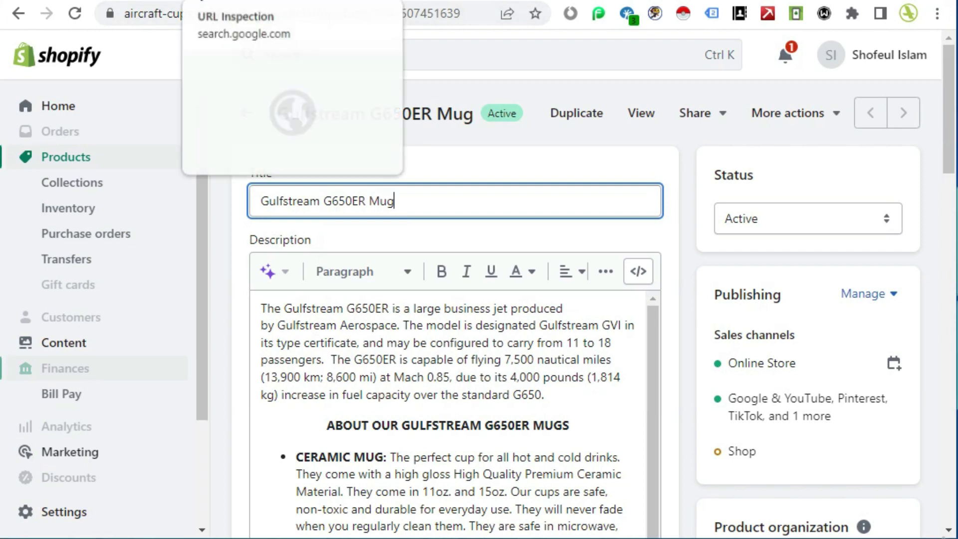
Switch to Google Search Console, copy the Google-selected canonical URL and open it in a new browser tab.
{"action": "left_click", "coordinate": [203, 2]}
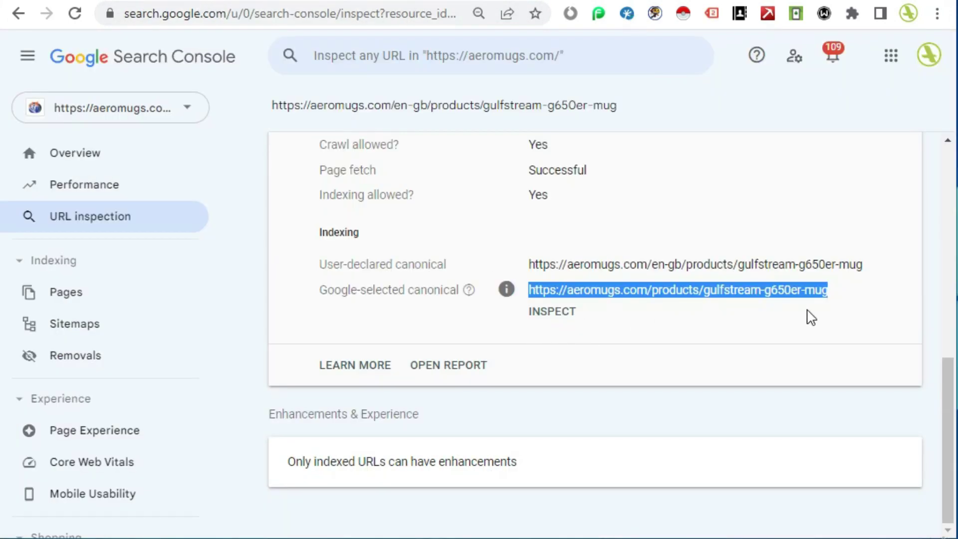
{"action": "left_click", "coordinate": [858, 307]}
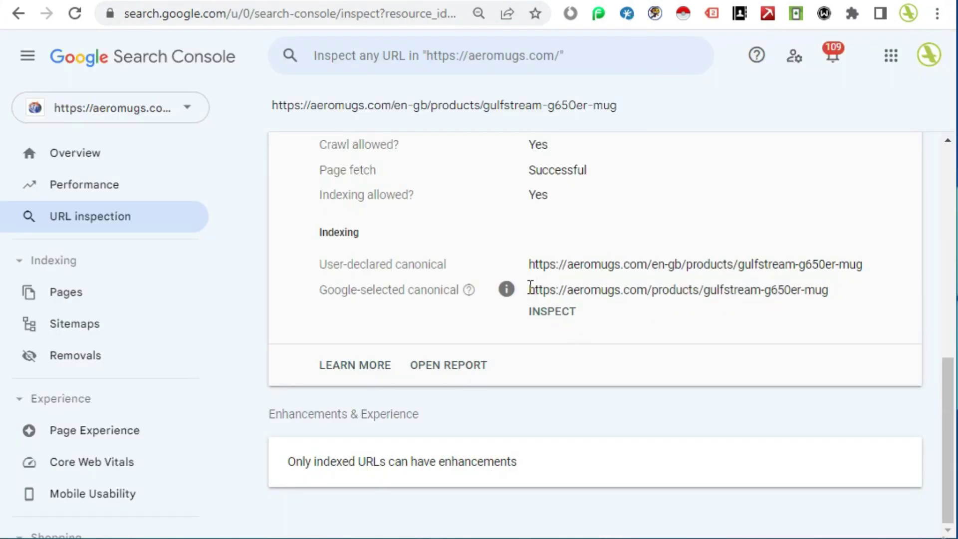
{"action": "left_click_drag", "start_coordinate": [528, 289], "coordinate": [848, 293]}
{"action": "key", "text": "ctrl+c"}
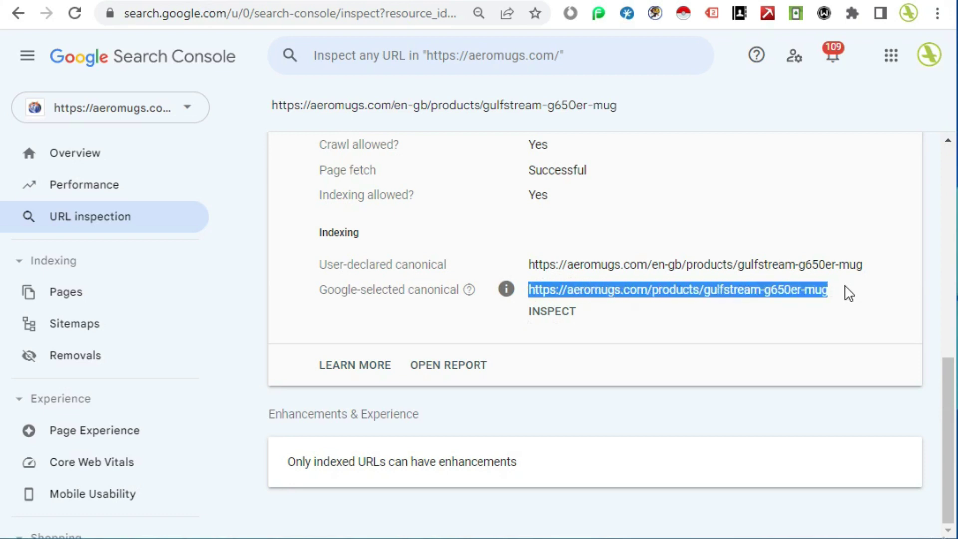
{"action": "key", "text": "ctrl+t"}
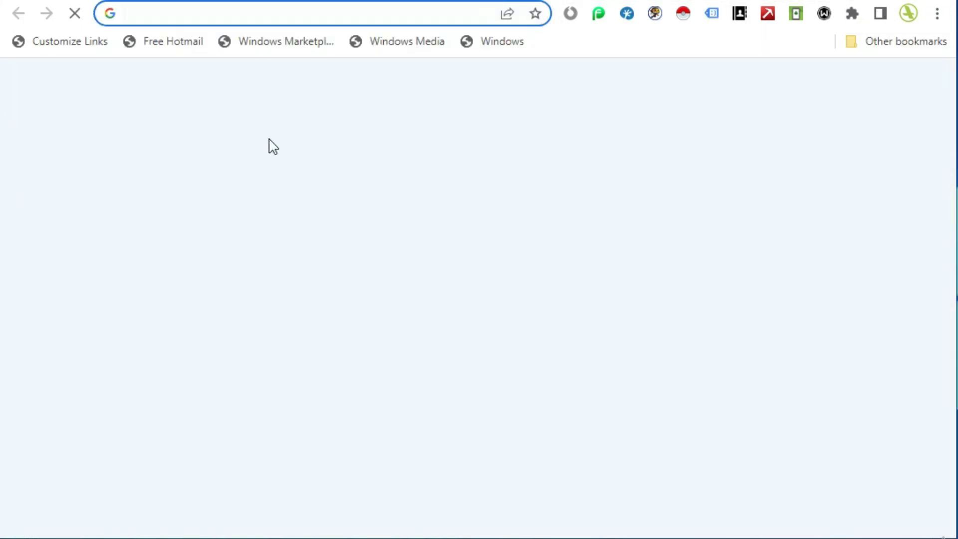
{"action": "key", "text": "ctrl+v"}
{"action": "key", "text": "Return"}
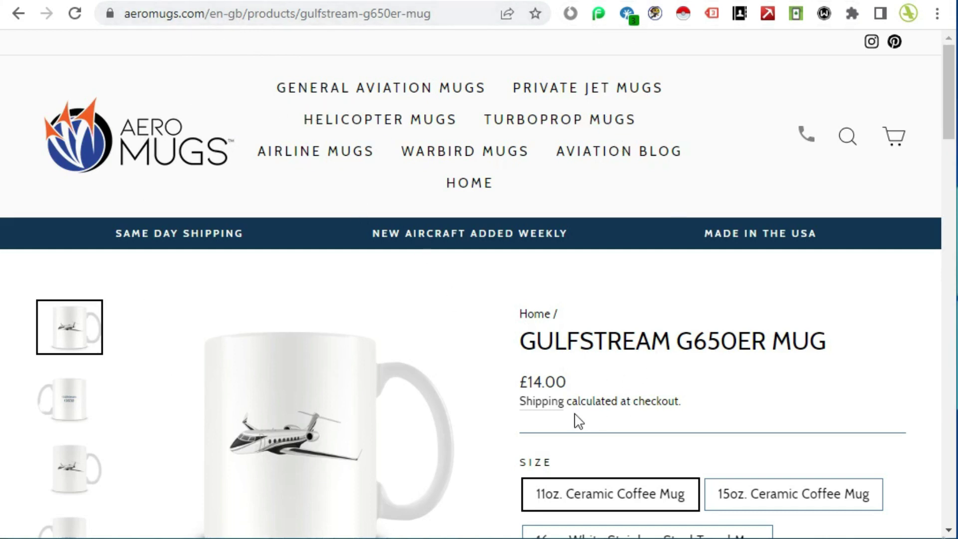
Examine the en-gb version of the Gulfstream G650ER Mug page, from its title down through the product description.
{"action": "scroll", "coordinate": [574, 402], "scroll_direction": "down", "scroll_amount": 3}
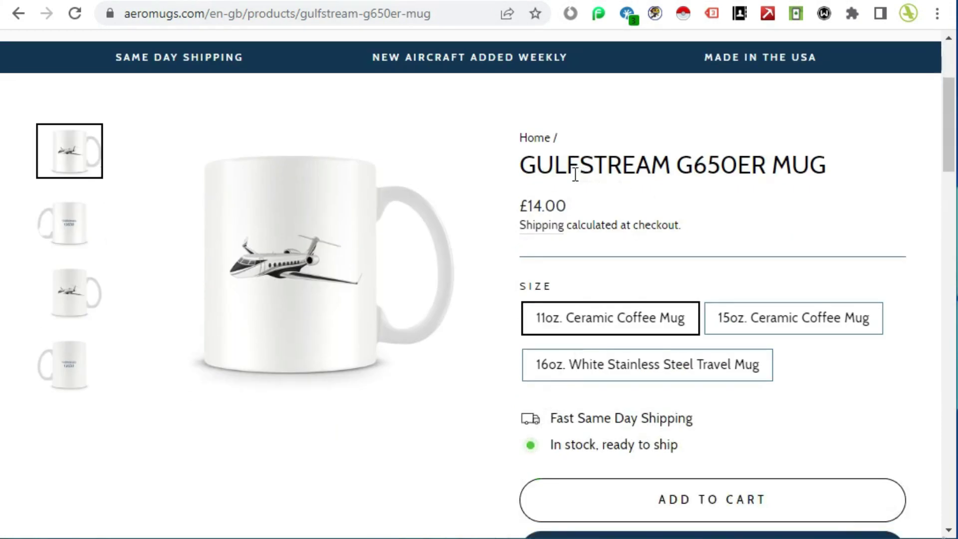
{"action": "scroll", "coordinate": [755, 379], "scroll_direction": "down", "scroll_amount": 5}
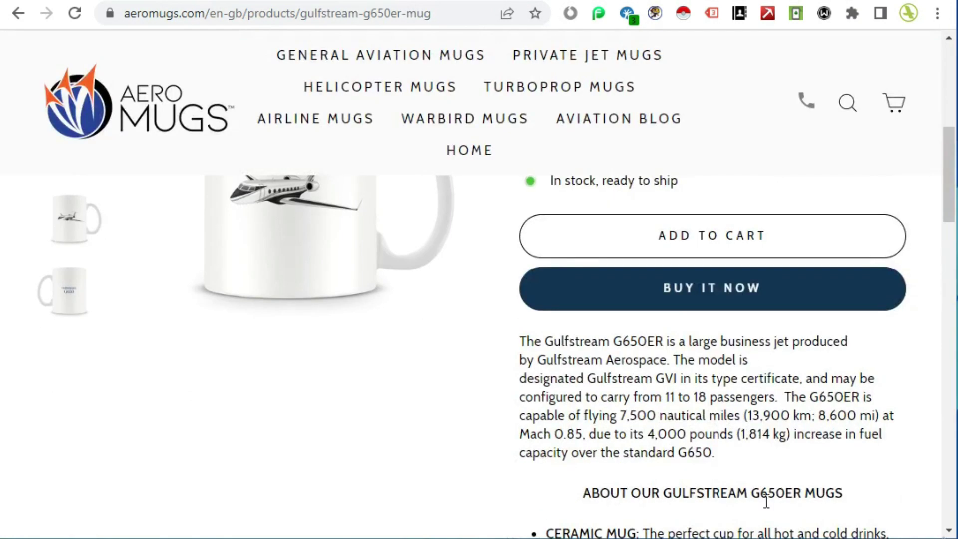
{"action": "scroll", "coordinate": [765, 499], "scroll_direction": "down", "scroll_amount": 5}
{"action": "scroll", "coordinate": [738, 250], "scroll_direction": "up", "scroll_amount": 6}
Examine the Google-selected canonical product page, including its images, size options, description and related mugs.
{"action": "left_click", "coordinate": [710, 11]}
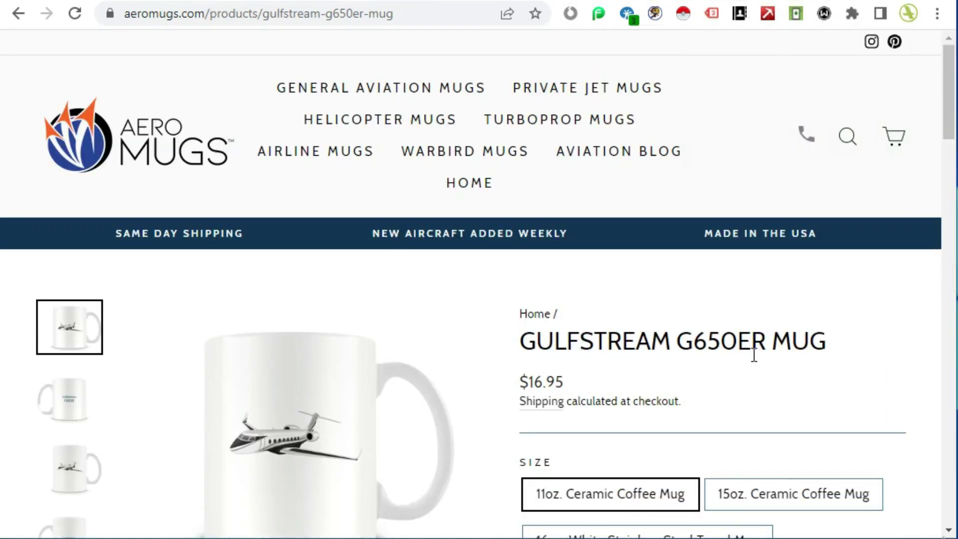
{"action": "scroll", "coordinate": [754, 354], "scroll_direction": "down", "scroll_amount": 4}
{"action": "scroll", "coordinate": [426, 315], "scroll_direction": "up", "scroll_amount": 2}
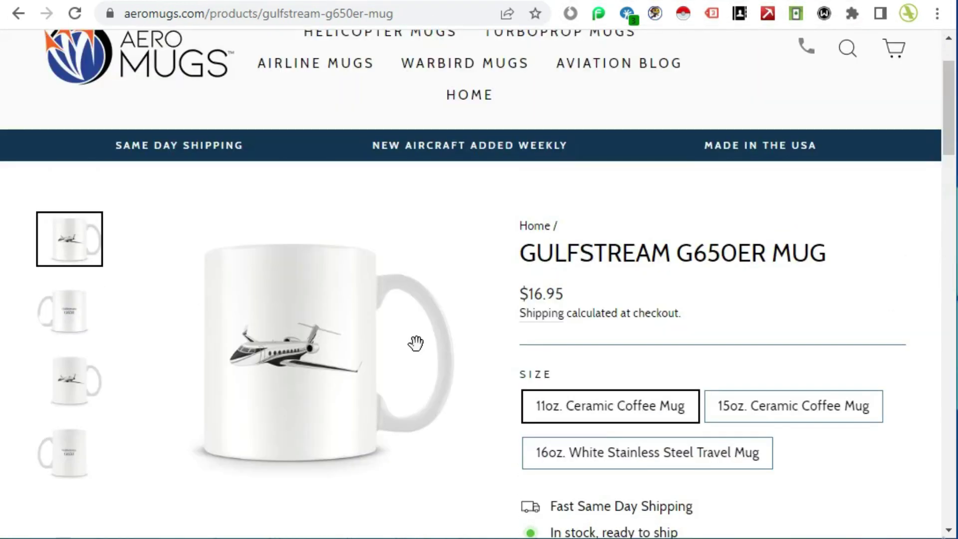
{"action": "scroll", "coordinate": [416, 343], "scroll_direction": "down", "scroll_amount": 7}
{"action": "scroll", "coordinate": [517, 351], "scroll_direction": "down", "scroll_amount": 4}
{"action": "scroll", "coordinate": [657, 300], "scroll_direction": "up", "scroll_amount": 2}
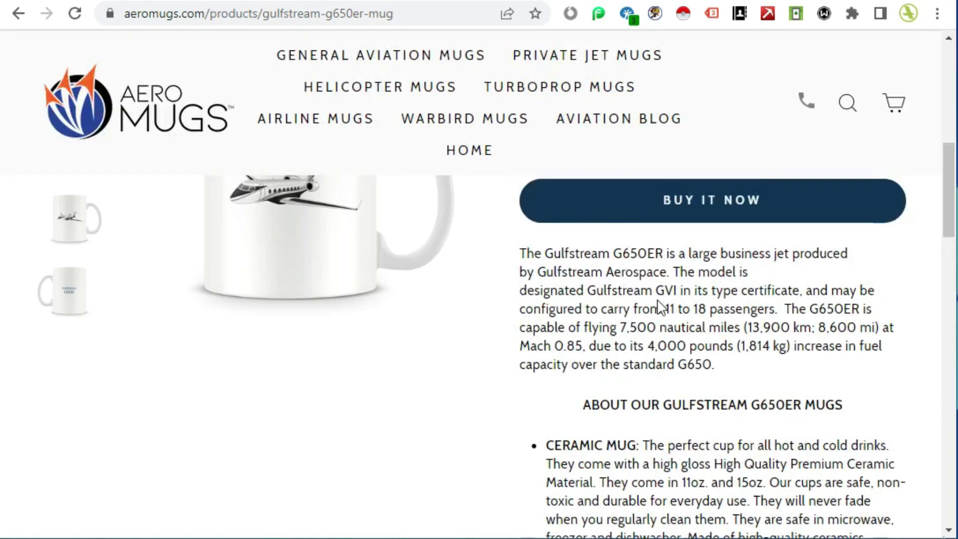
{"action": "scroll", "coordinate": [657, 391], "scroll_direction": "down", "scroll_amount": 15}
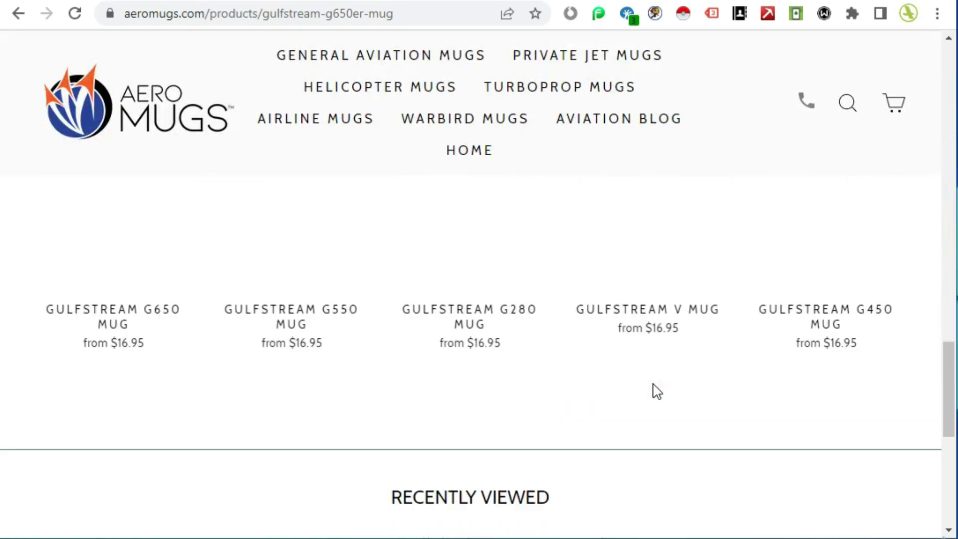
{"action": "scroll", "coordinate": [656, 392], "scroll_direction": "up", "scroll_amount": 15}
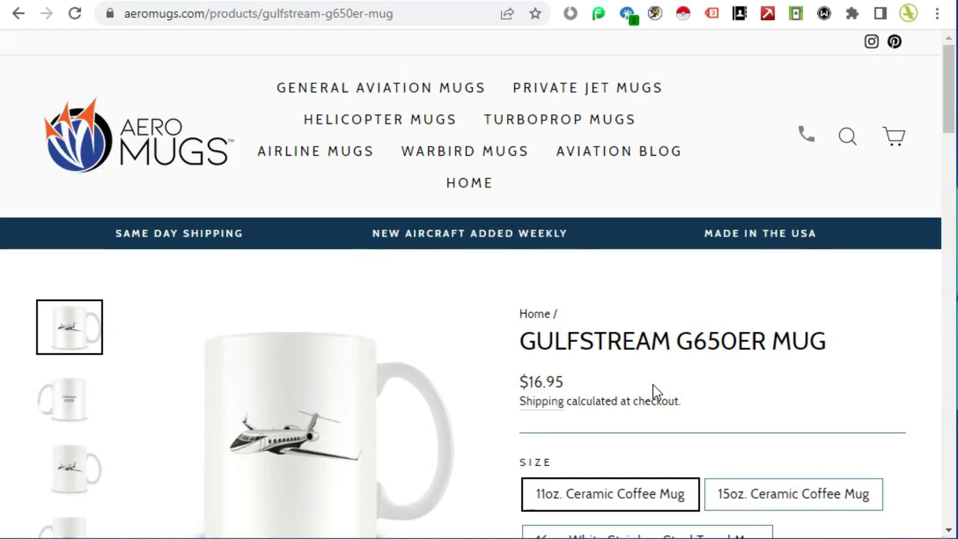
Compare the price and product title on the en-gb page with those on the canonical product page.
{"action": "left_click", "coordinate": [683, 14]}
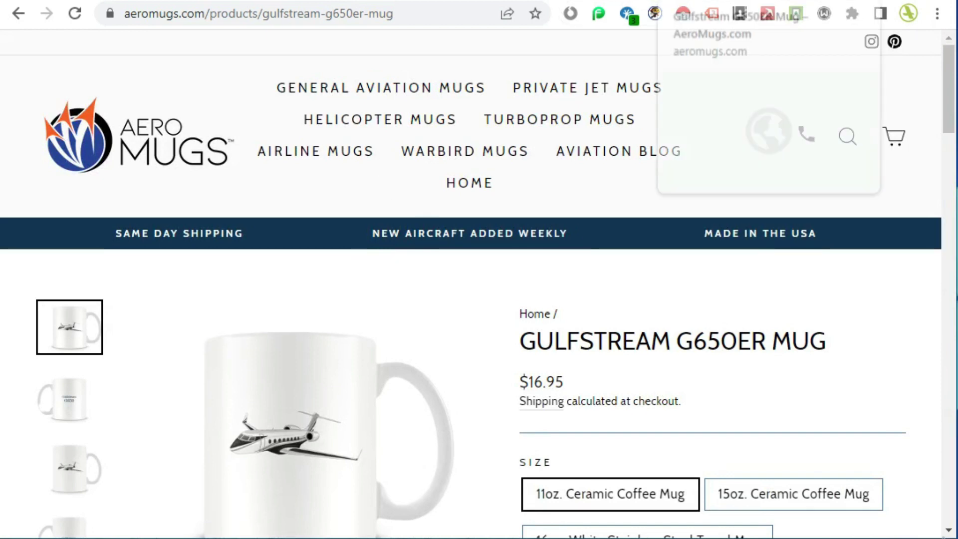
{"action": "scroll", "coordinate": [660, 145], "scroll_direction": "down", "scroll_amount": 5}
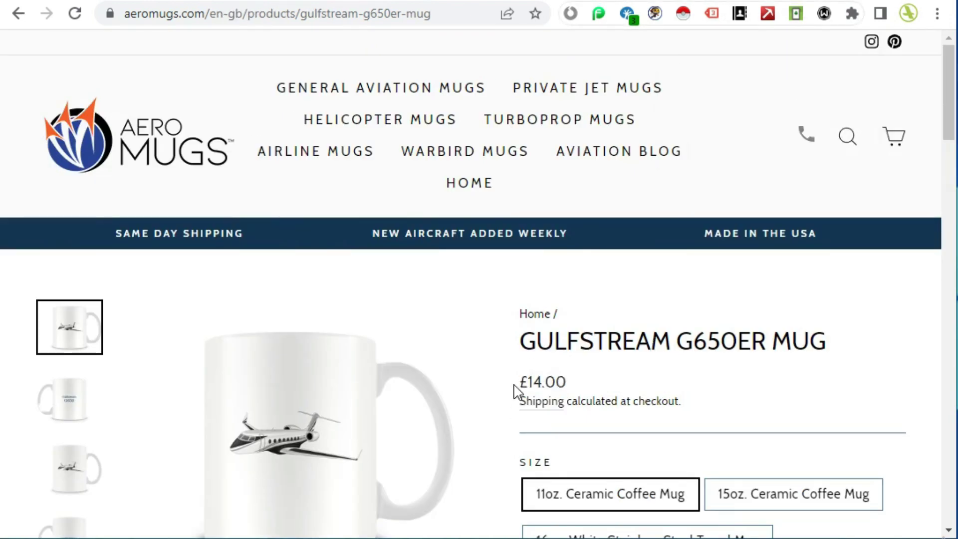
{"action": "mouse_move", "coordinate": [516, 391]}
{"action": "left_mouse_down"}
{"action": "mouse_move", "coordinate": [577, 391]}
{"action": "mouse_move", "coordinate": [516, 386]}
{"action": "left_mouse_up"}
{"action": "left_click", "coordinate": [581, 391]}
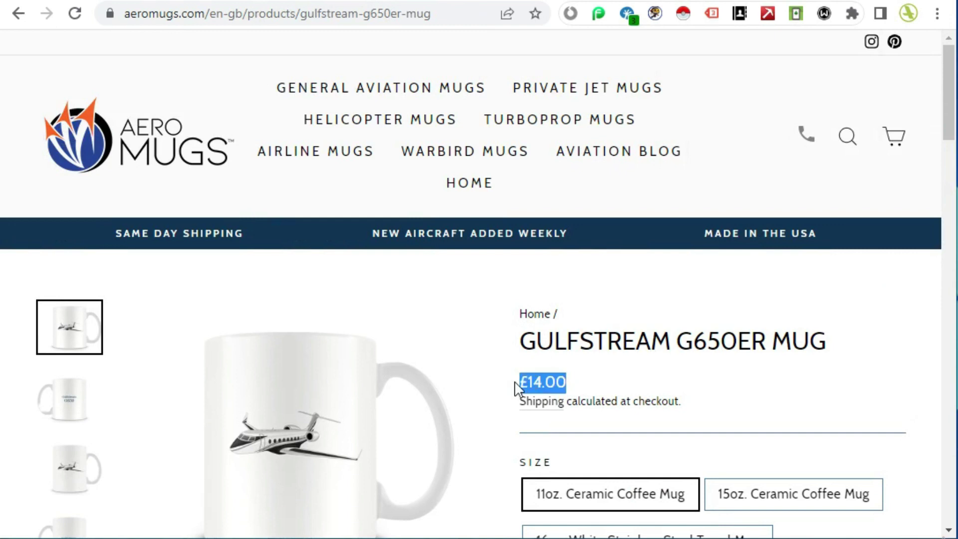
{"action": "left_click", "coordinate": [607, 389]}
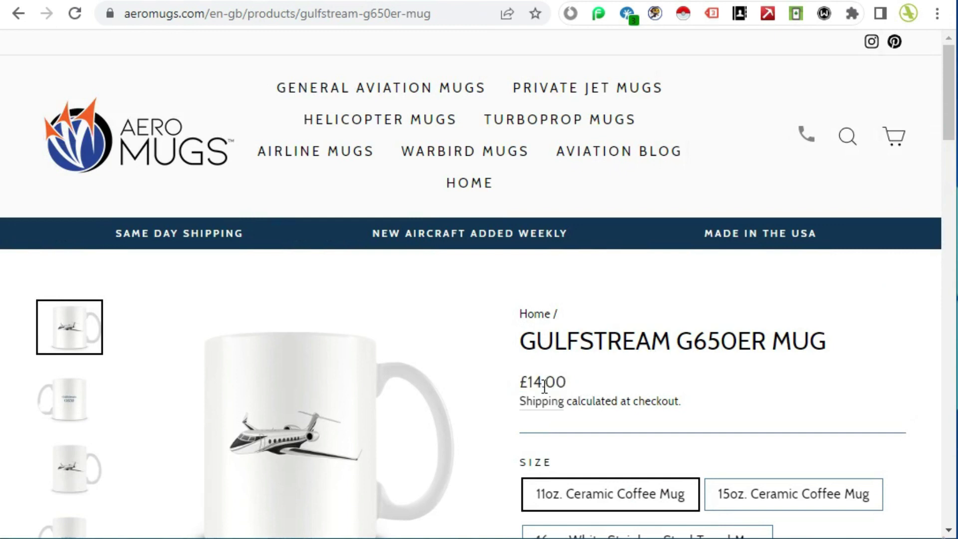
{"action": "left_click", "coordinate": [707, 2]}
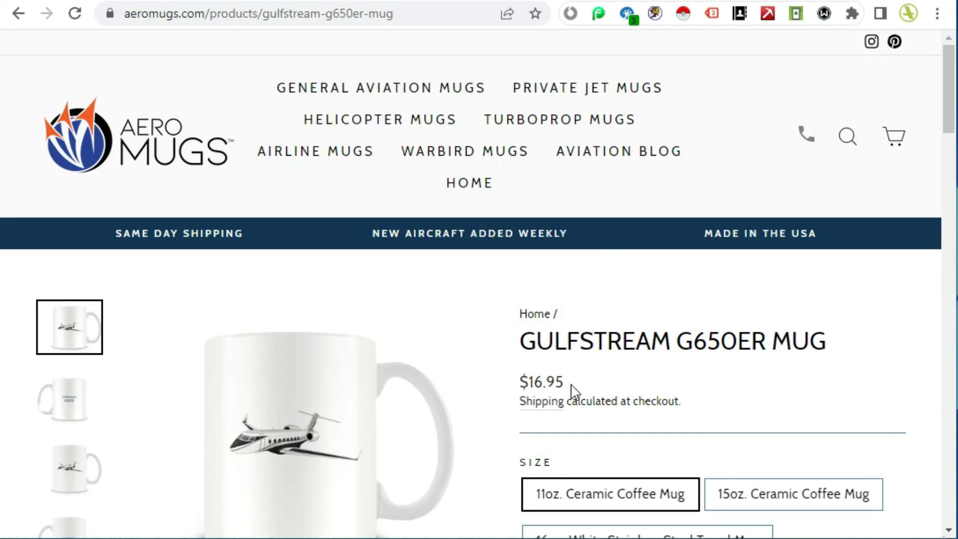
{"action": "left_click", "coordinate": [666, 4]}
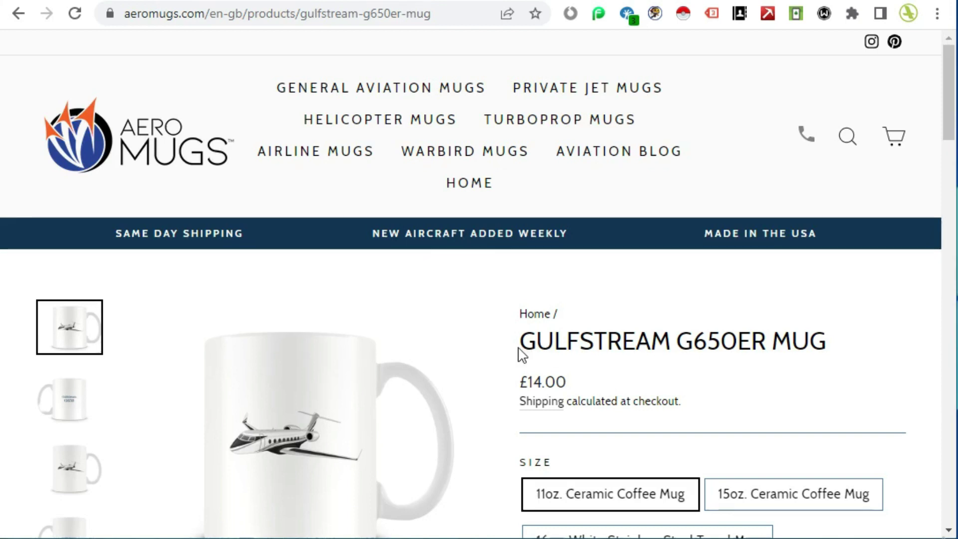
{"action": "left_click_drag", "start_coordinate": [519, 352], "coordinate": [840, 357]}
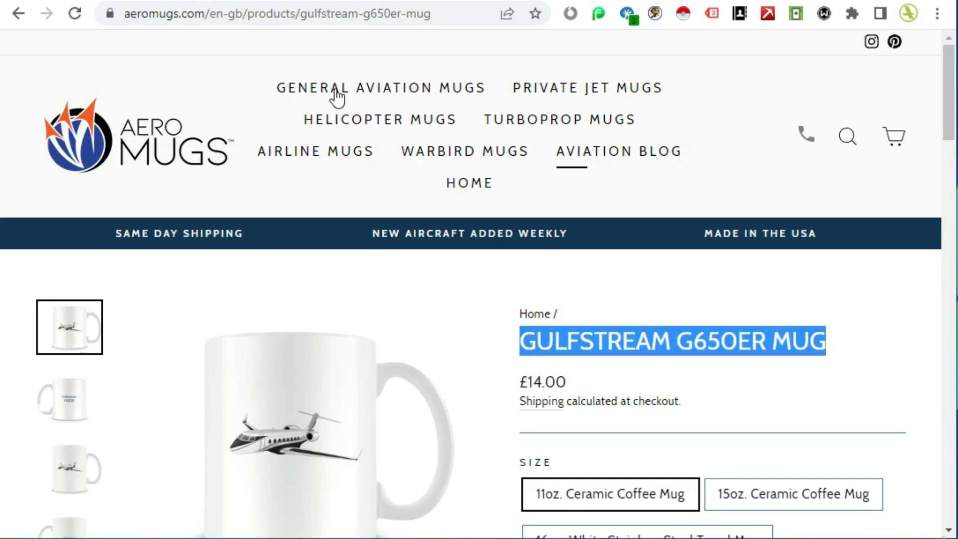
Switch to the product in the Shopify admin and open its search engine listing for editing.
{"action": "left_click", "coordinate": [447, 1]}
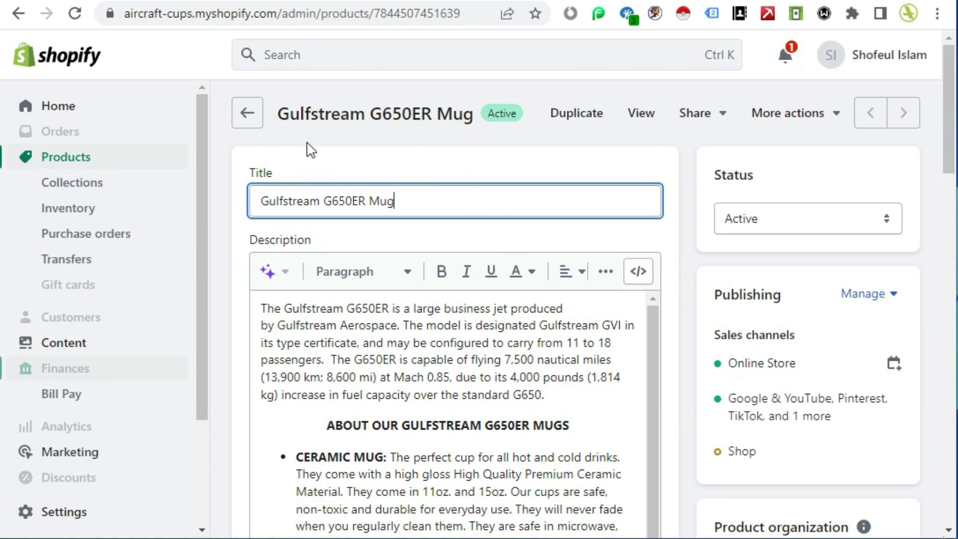
{"action": "scroll", "coordinate": [594, 402], "scroll_direction": "down", "scroll_amount": 2}
{"action": "scroll", "coordinate": [689, 358], "scroll_direction": "down", "scroll_amount": 12}
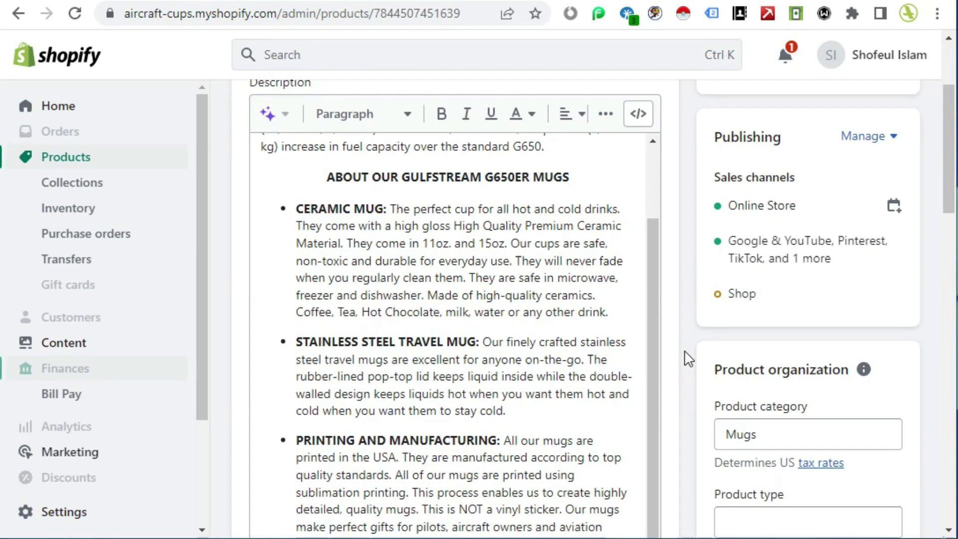
{"action": "scroll", "coordinate": [689, 358], "scroll_direction": "down", "scroll_amount": 14}
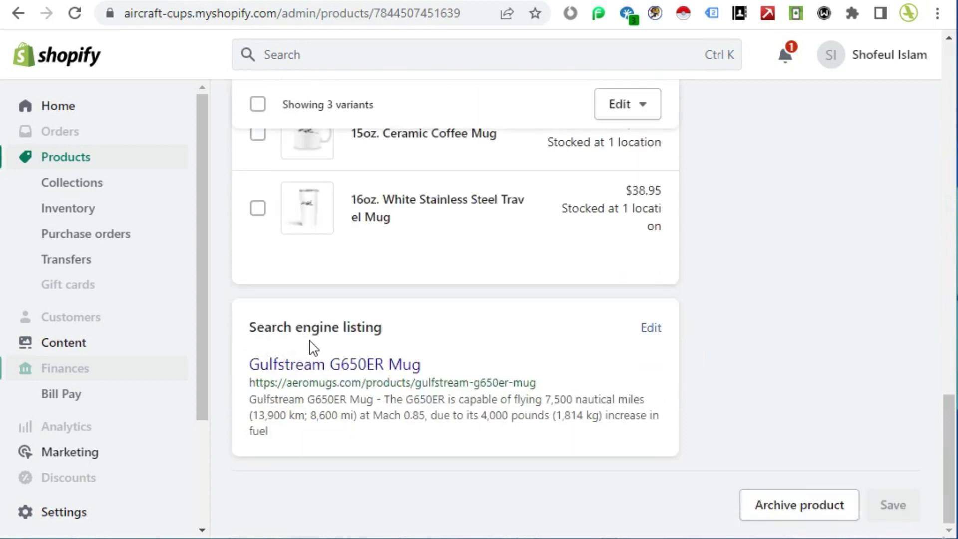
{"action": "left_click", "coordinate": [651, 333]}
{"action": "scroll", "coordinate": [701, 380], "scroll_direction": "down", "scroll_amount": 6}
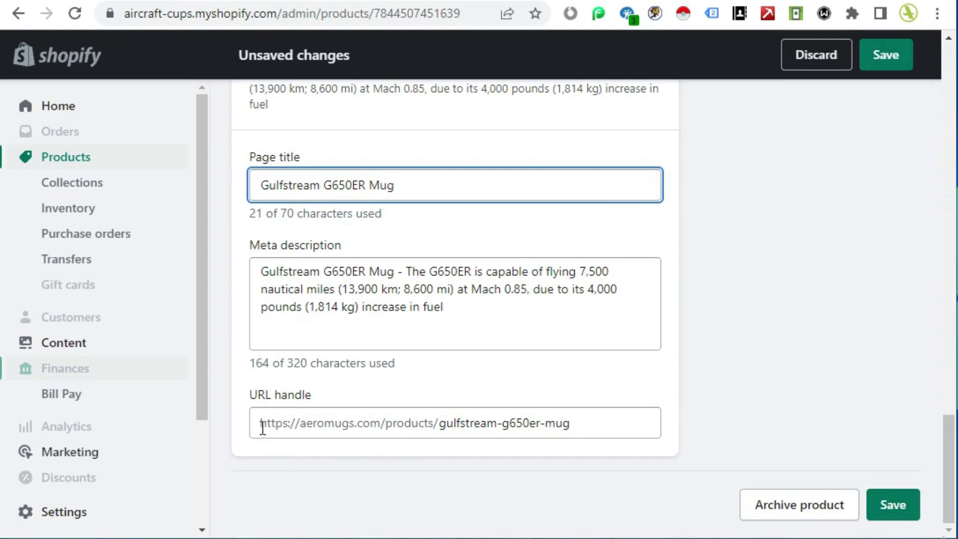
Examine the URL handle gulfstream-g650er-mug in the product's search engine listing.
{"action": "key", "text": "ctrl+s"}
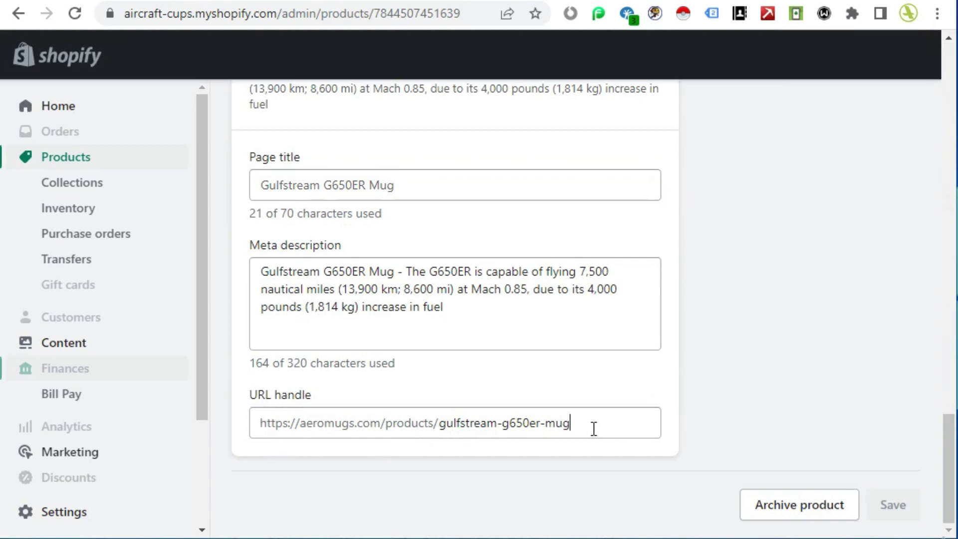
{"action": "left_click", "coordinate": [594, 429]}
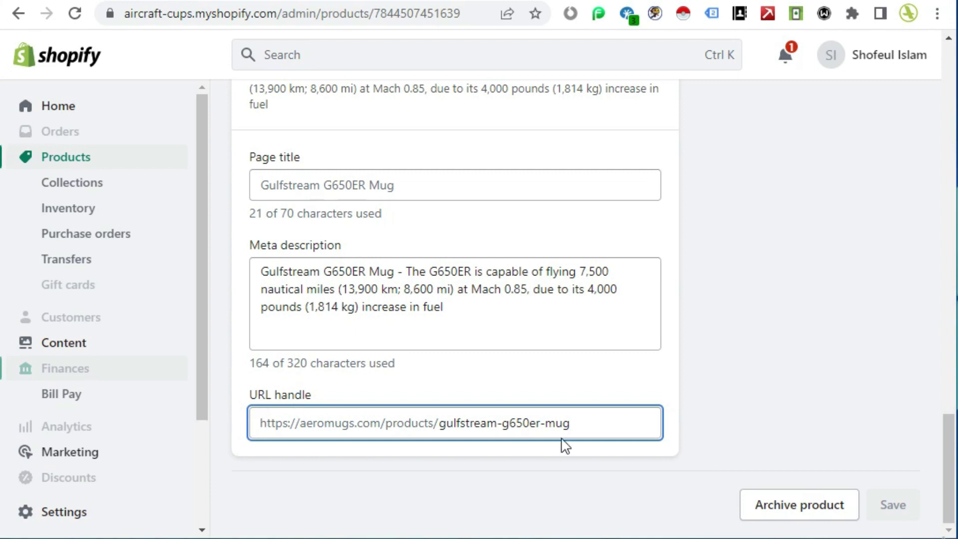
{"action": "left_click_drag", "start_coordinate": [588, 427], "coordinate": [253, 421]}
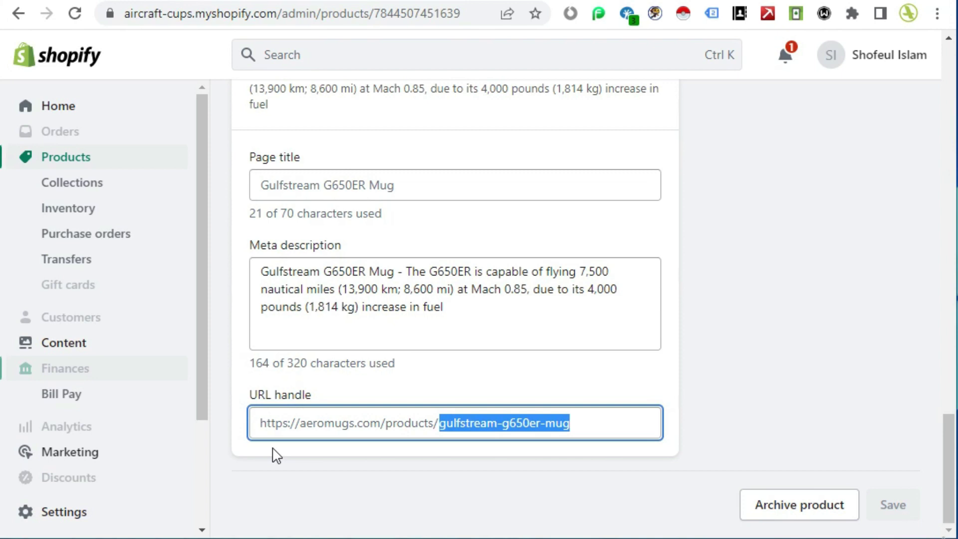
{"action": "left_click", "coordinate": [553, 422]}
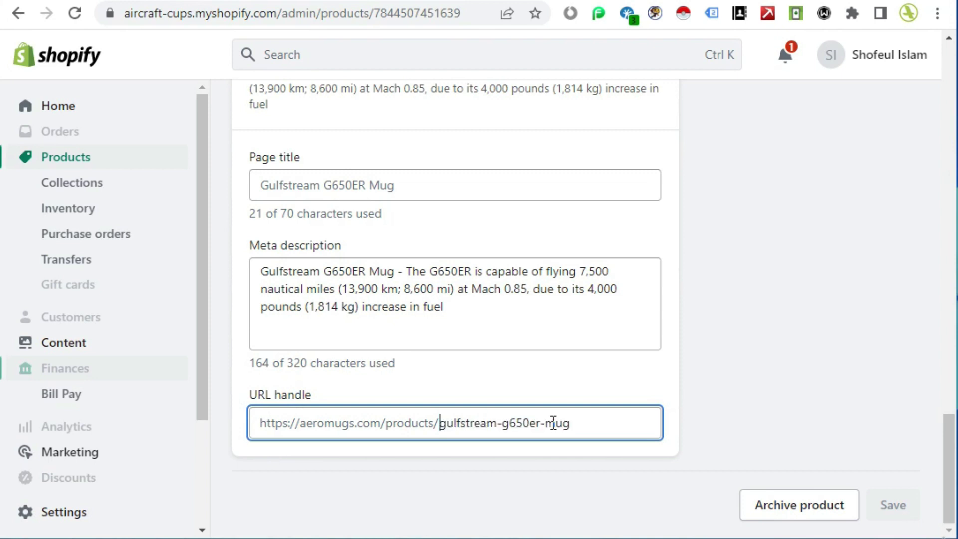
Compare the product's URL handle in the search engine listing with the Google-selected canonical URL in Search Console.
{"action": "double_click", "coordinate": [591, 422]}
{"action": "triple_click", "coordinate": [591, 422]}
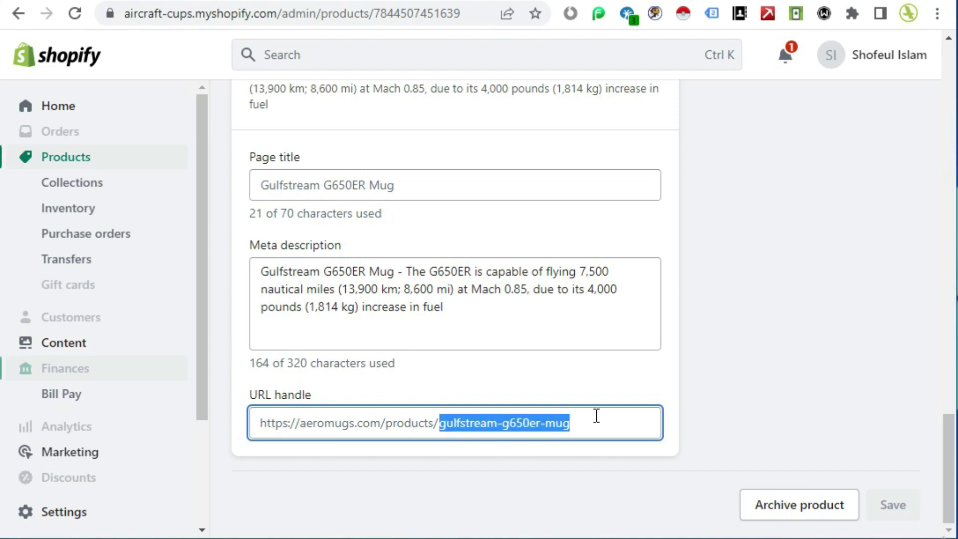
{"action": "key", "text": "ctrl+Tab"}
{"action": "left_click", "coordinate": [701, 317]}
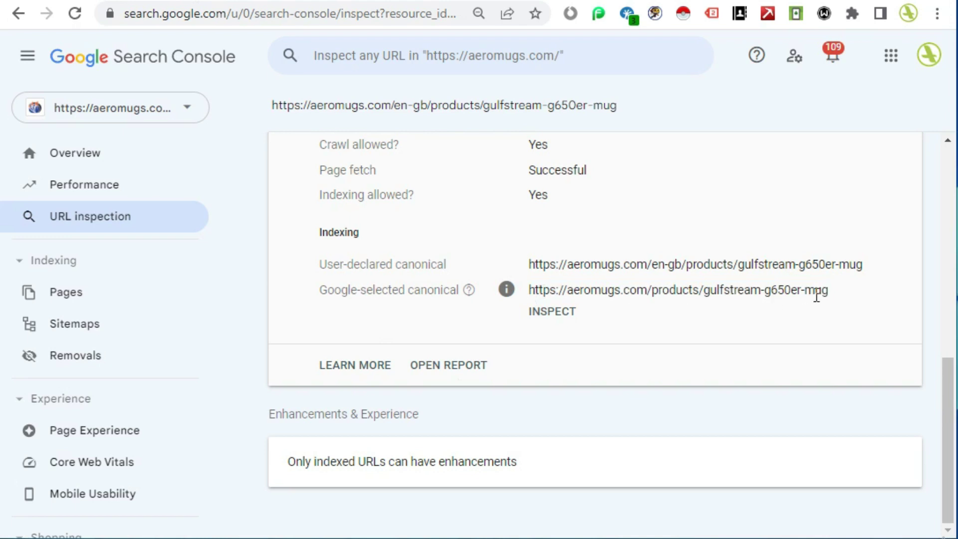
{"action": "key", "text": "ctrl+Tab"}
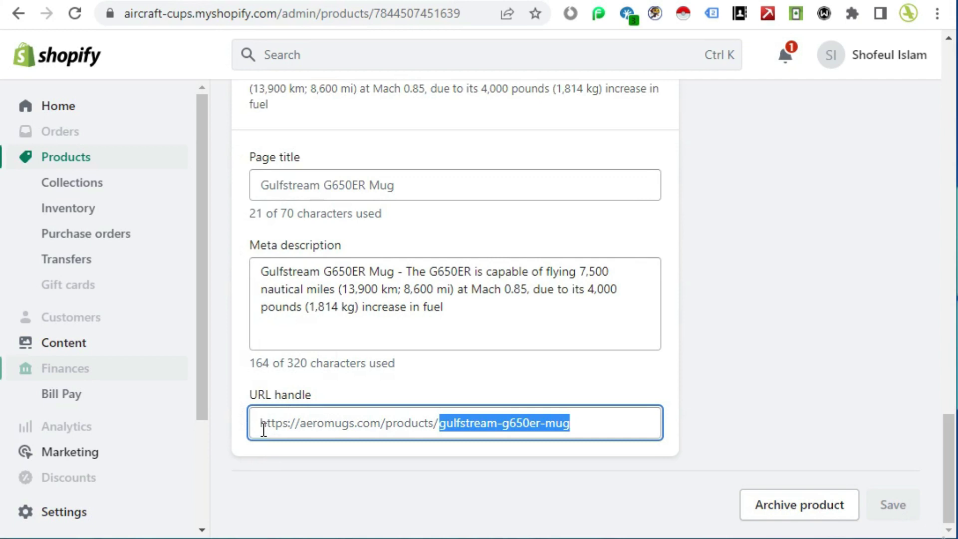
{"action": "left_click", "coordinate": [584, 429]}
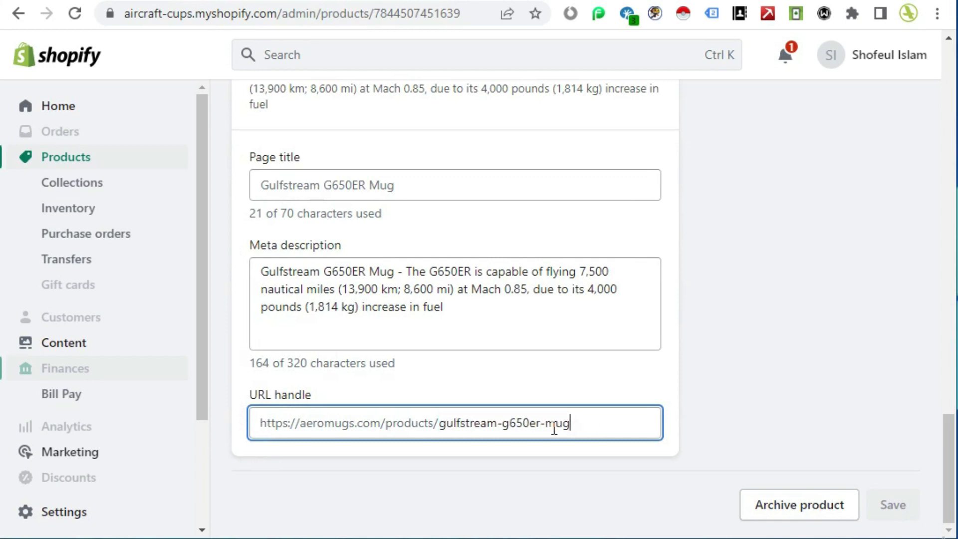
{"action": "left_click_drag", "start_coordinate": [596, 427], "coordinate": [434, 429]}
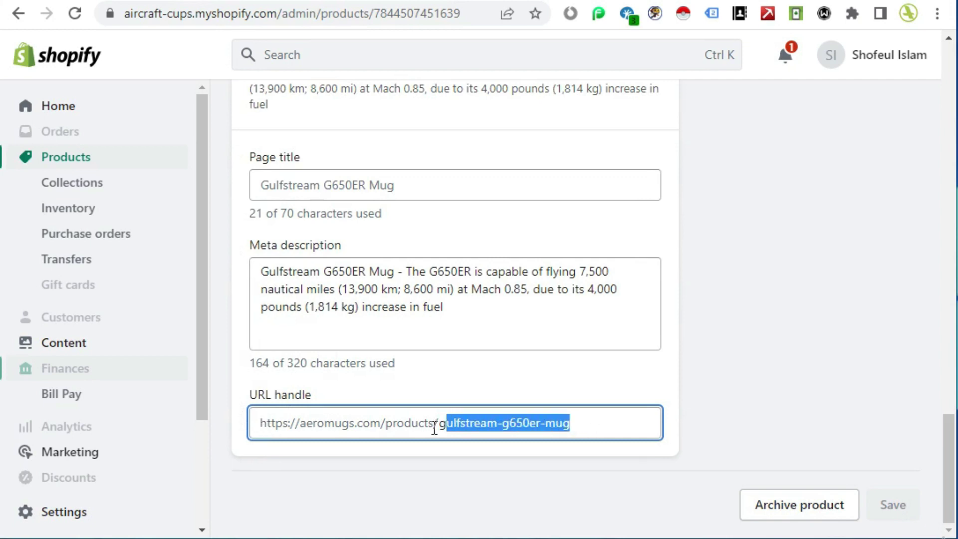
{"action": "left_click", "coordinate": [761, 405]}
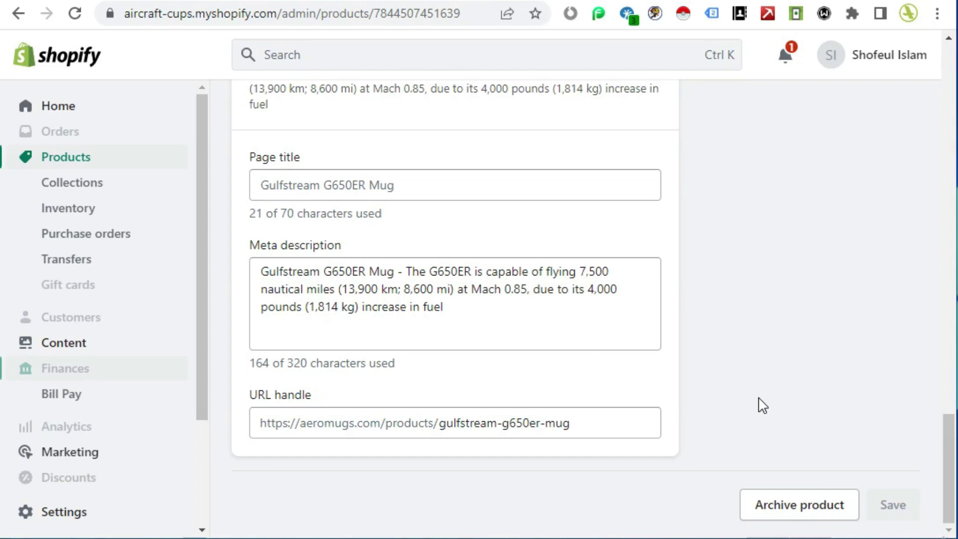
Review the product's title and the beginning of its description in the Shopify admin.
{"action": "scroll", "coordinate": [762, 405], "scroll_direction": "up", "scroll_amount": 2}
{"action": "scroll", "coordinate": [760, 404], "scroll_direction": "up", "scroll_amount": 15}
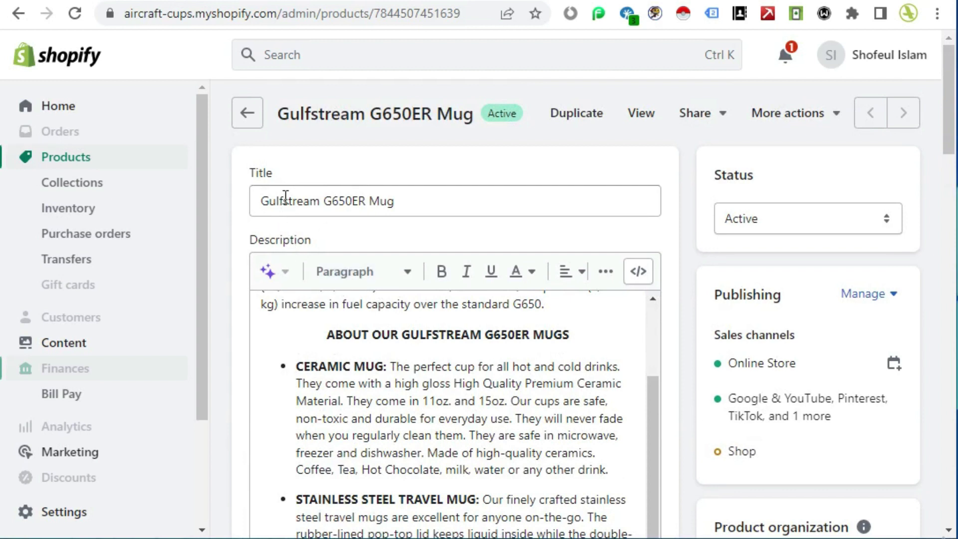
{"action": "scroll", "coordinate": [461, 377], "scroll_direction": "up", "scroll_amount": 3}
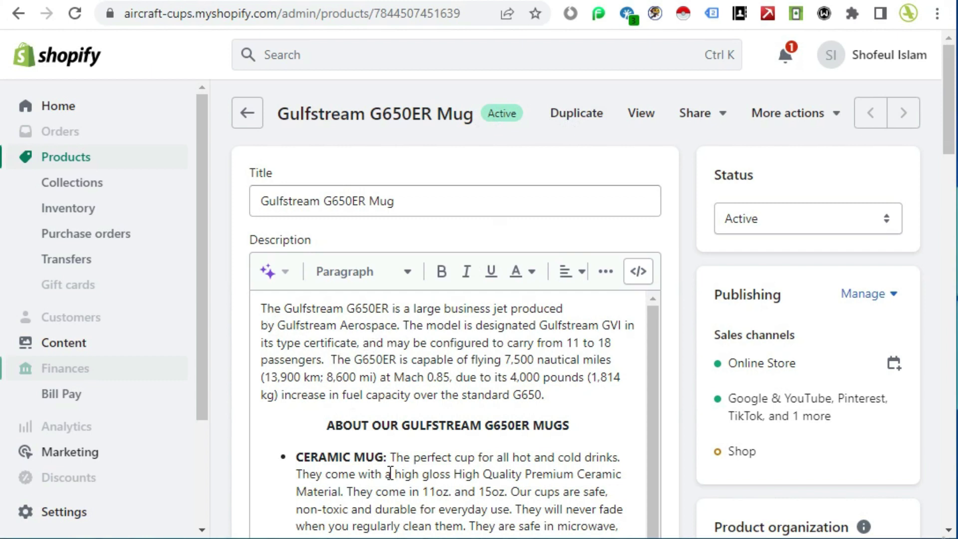
{"action": "left_click", "coordinate": [425, 193]}
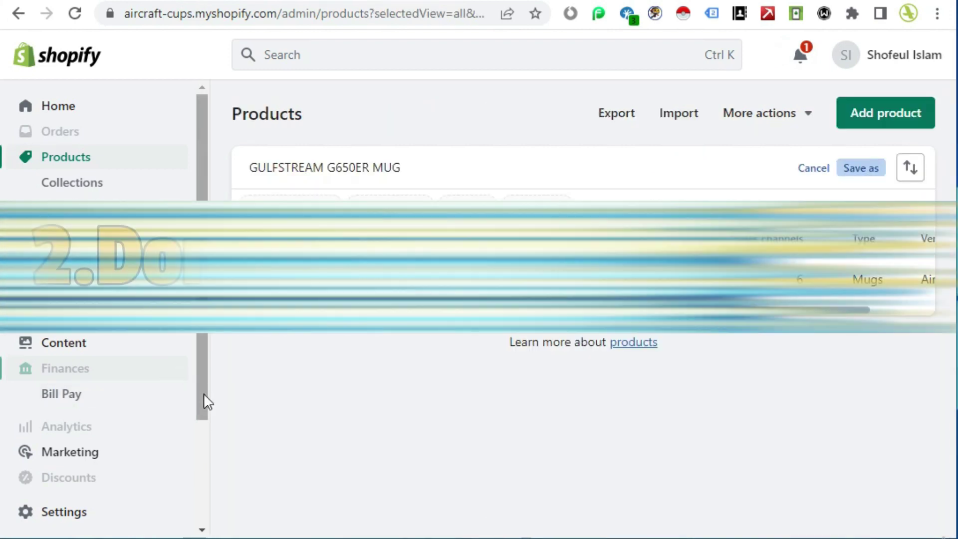
Open the store's domain settings and examine which domains redirect to the primary domain aeromugs.com.
{"action": "scroll", "coordinate": [205, 401], "scroll_direction": "down", "scroll_amount": 3}
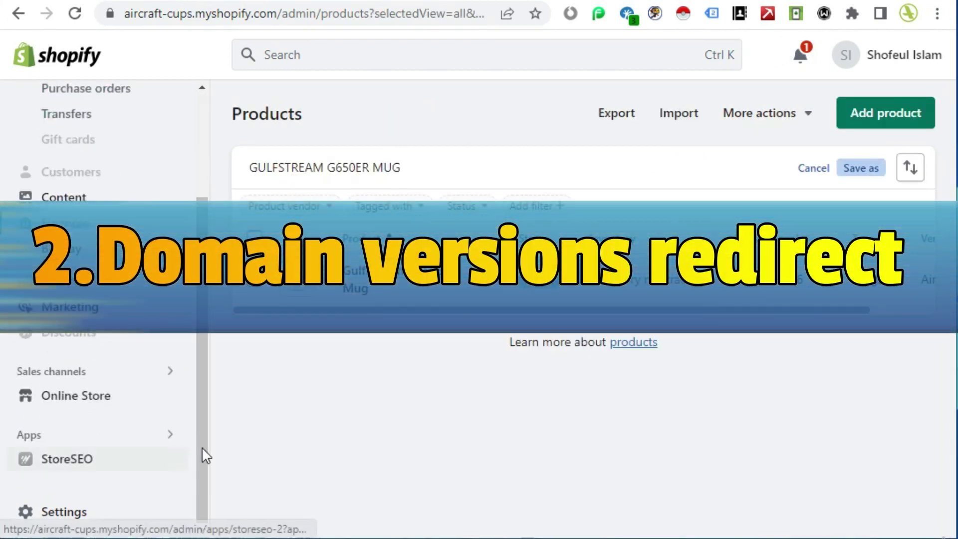
{"action": "scroll", "coordinate": [197, 449], "scroll_direction": "up", "scroll_amount": 3}
{"action": "scroll", "coordinate": [197, 449], "scroll_direction": "down", "scroll_amount": 3}
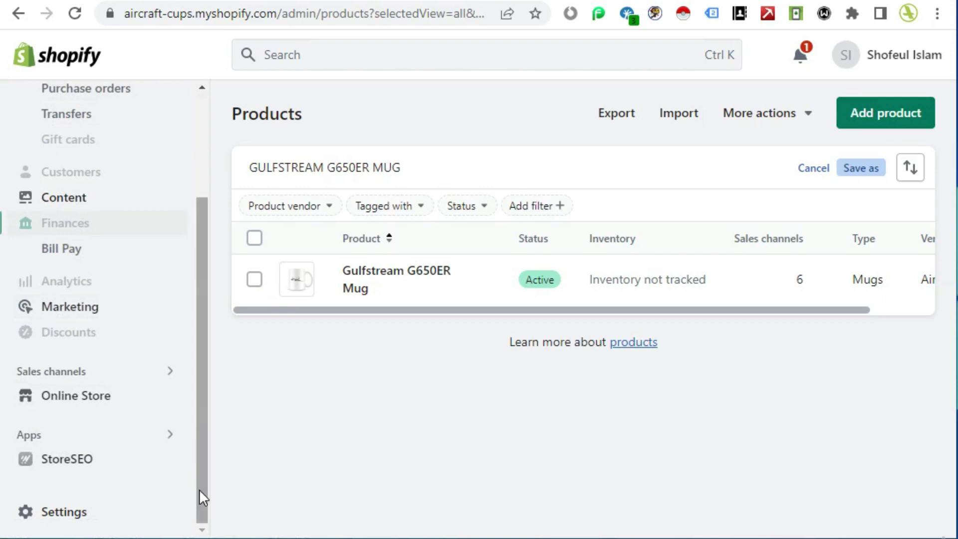
{"action": "left_click", "coordinate": [72, 516]}
{"action": "scroll", "coordinate": [238, 348], "scroll_direction": "up", "scroll_amount": 2}
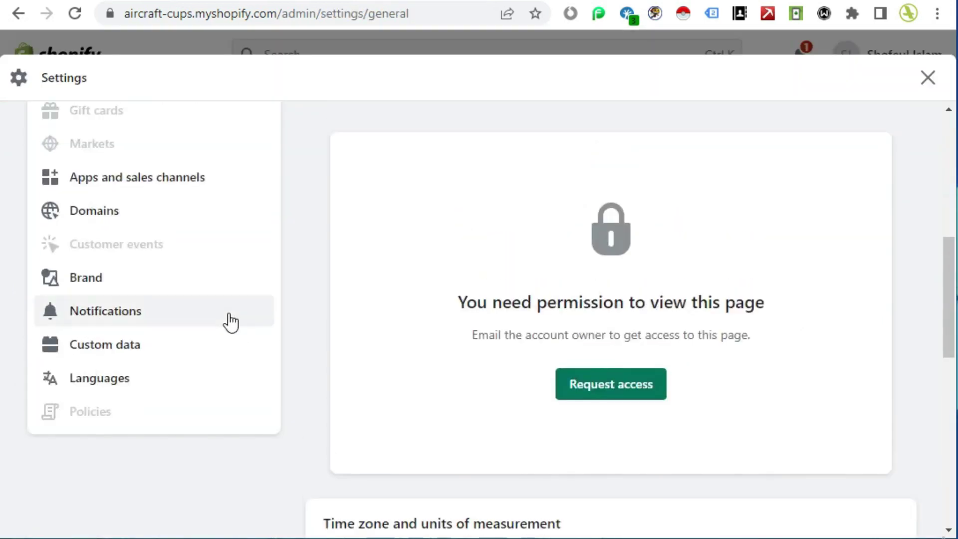
{"action": "left_click", "coordinate": [102, 223]}
{"action": "scroll", "coordinate": [919, 331], "scroll_direction": "down", "scroll_amount": 4}
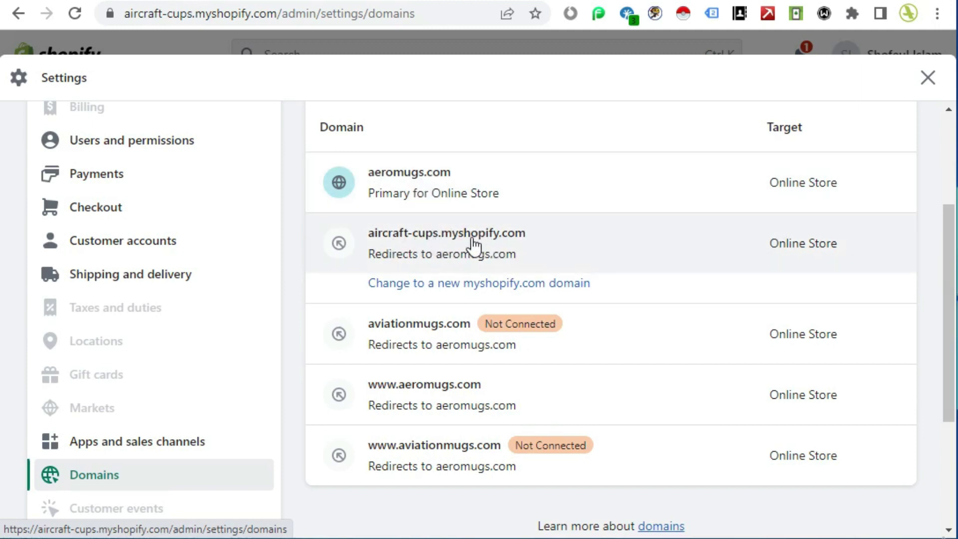
Review the domain type options for aircraft-cups.myshopify.com, leave it as Redirecting domain, and close the settings without changing it.
{"action": "left_click", "coordinate": [439, 245]}
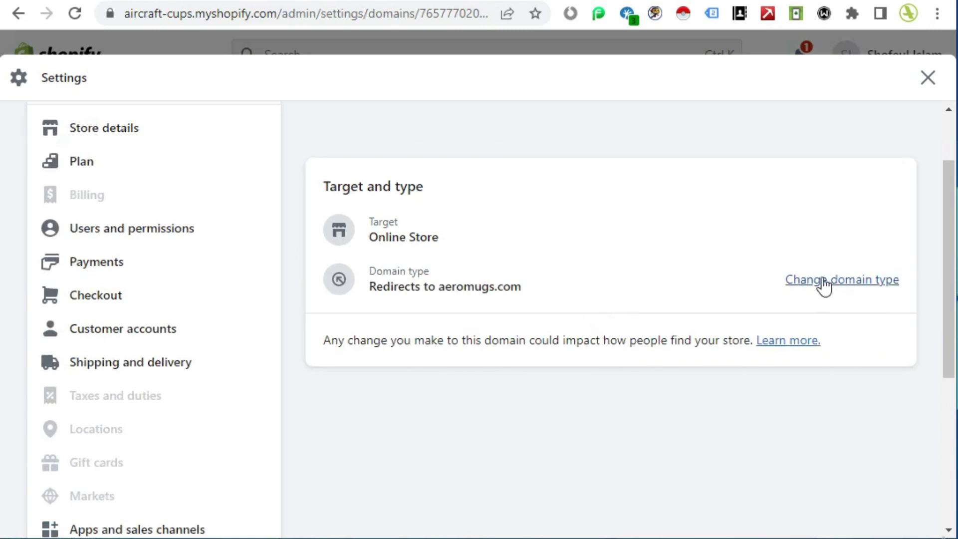
{"action": "left_click", "coordinate": [829, 283]}
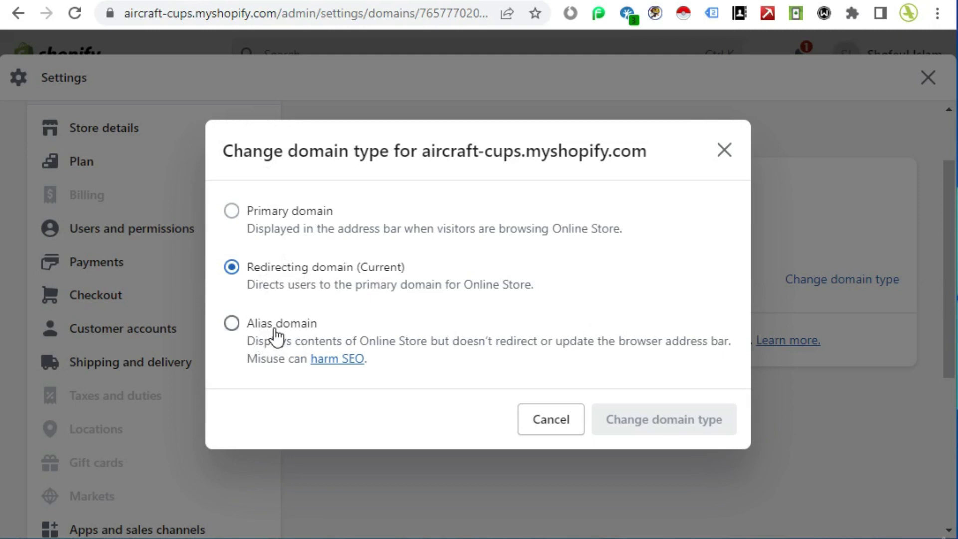
{"action": "left_click", "coordinate": [231, 212]}
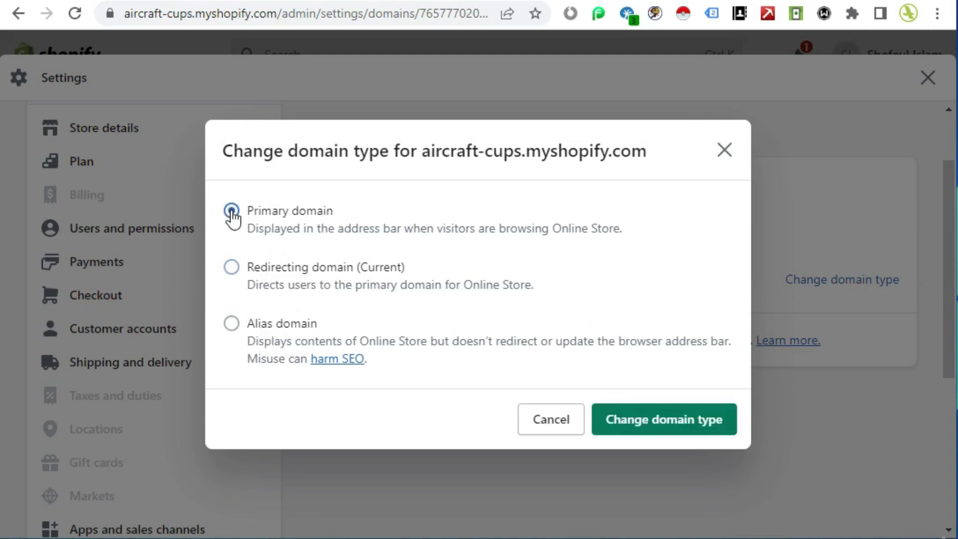
{"action": "left_click", "coordinate": [232, 268]}
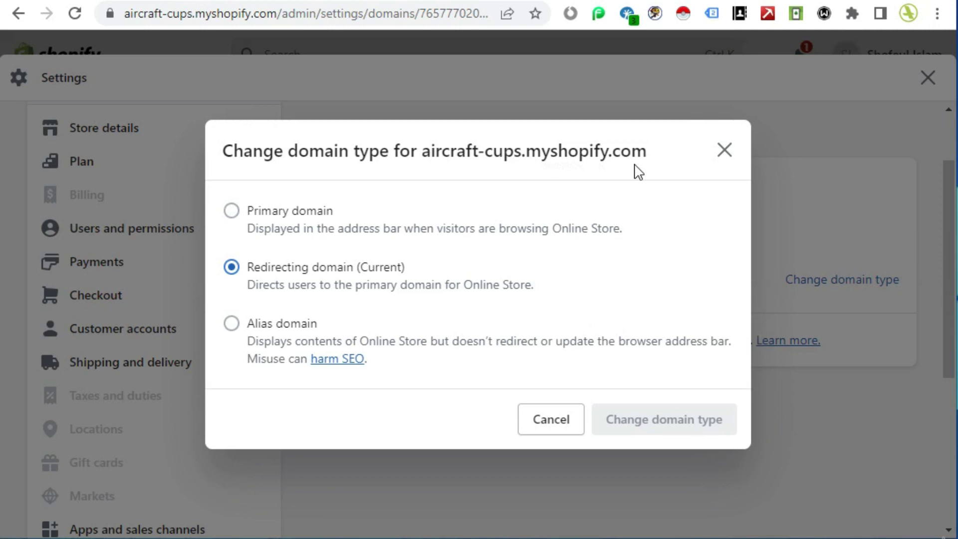
{"action": "left_click", "coordinate": [724, 150]}
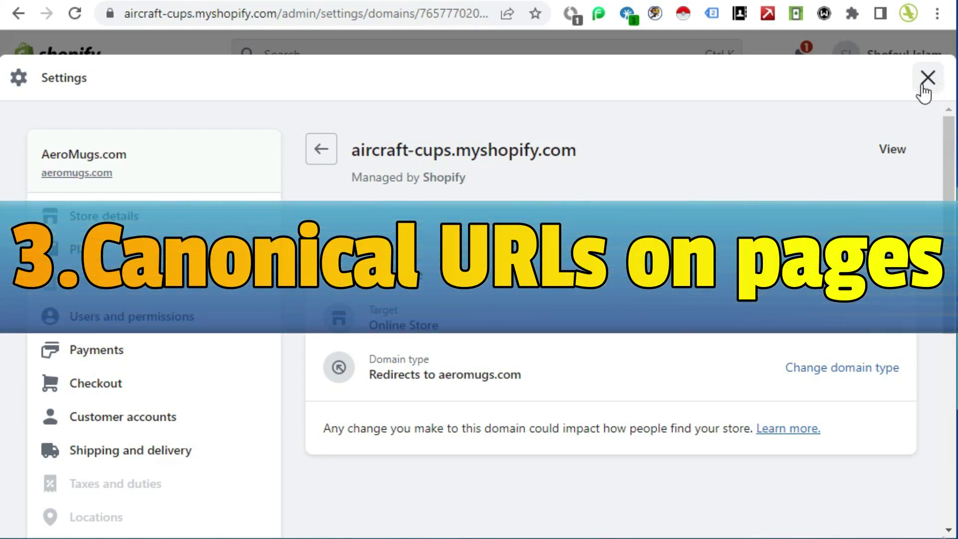
{"action": "left_click", "coordinate": [923, 88]}
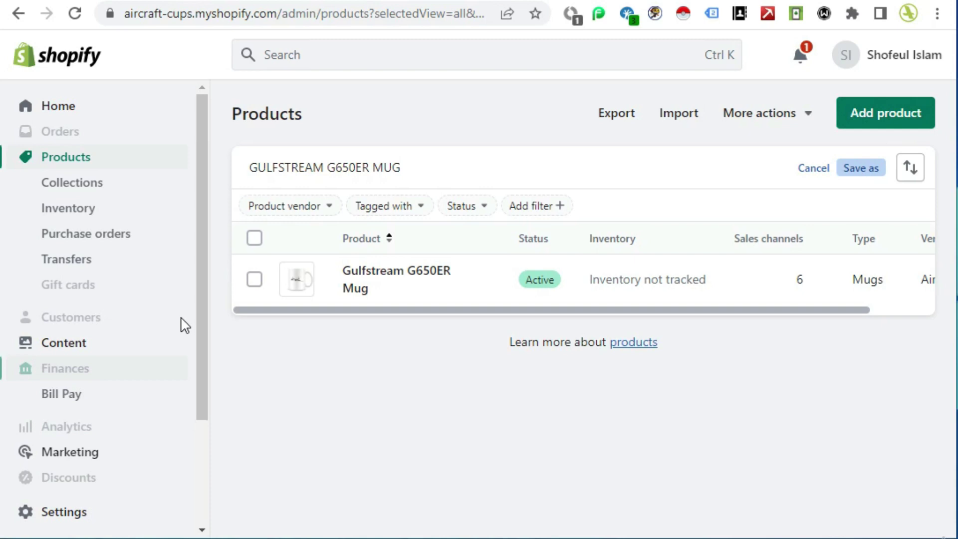
Open the theme.liquid layout file in the code editor of the current theme, Copy of Impulse v 6.0.0.
{"action": "scroll", "coordinate": [181, 325], "scroll_direction": "down", "scroll_amount": 3}
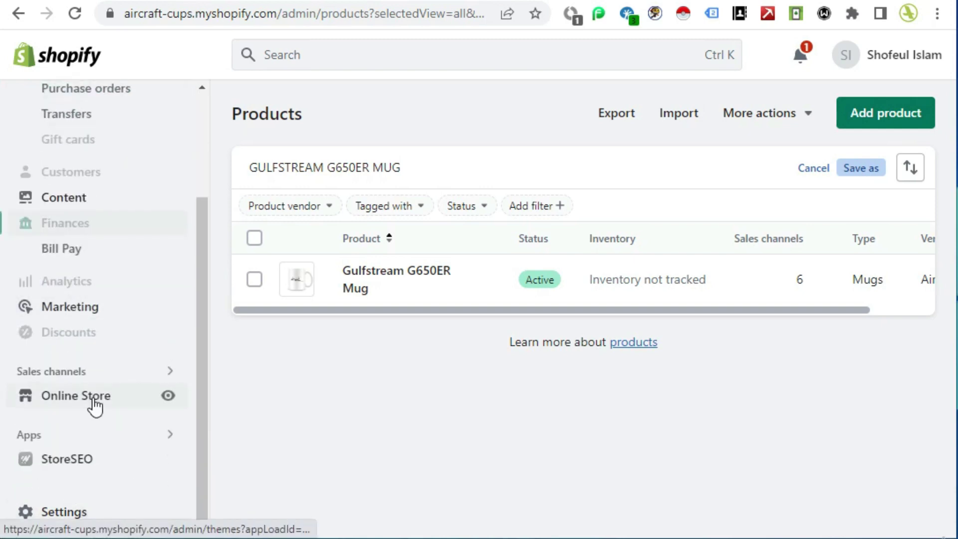
{"action": "left_click", "coordinate": [94, 402]}
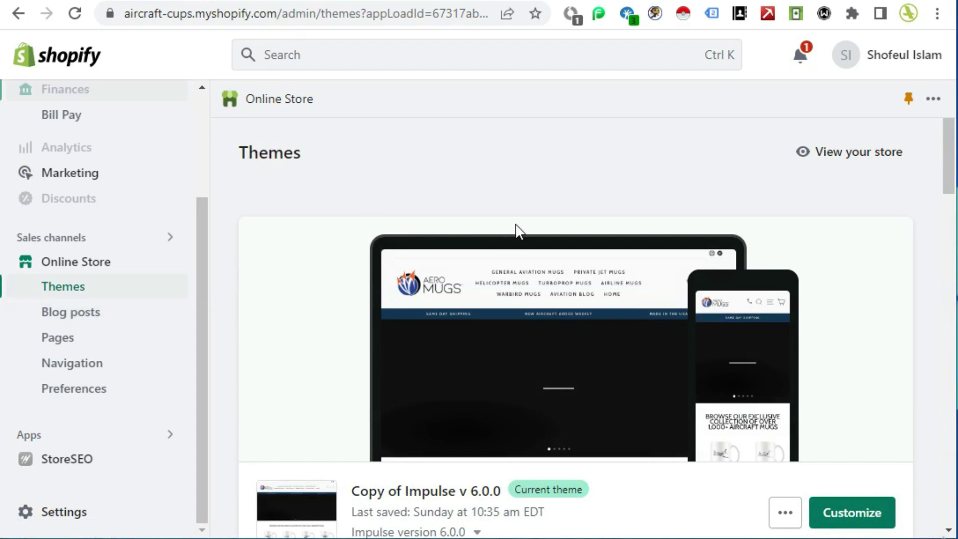
{"action": "scroll", "coordinate": [522, 229], "scroll_direction": "down", "scroll_amount": 7}
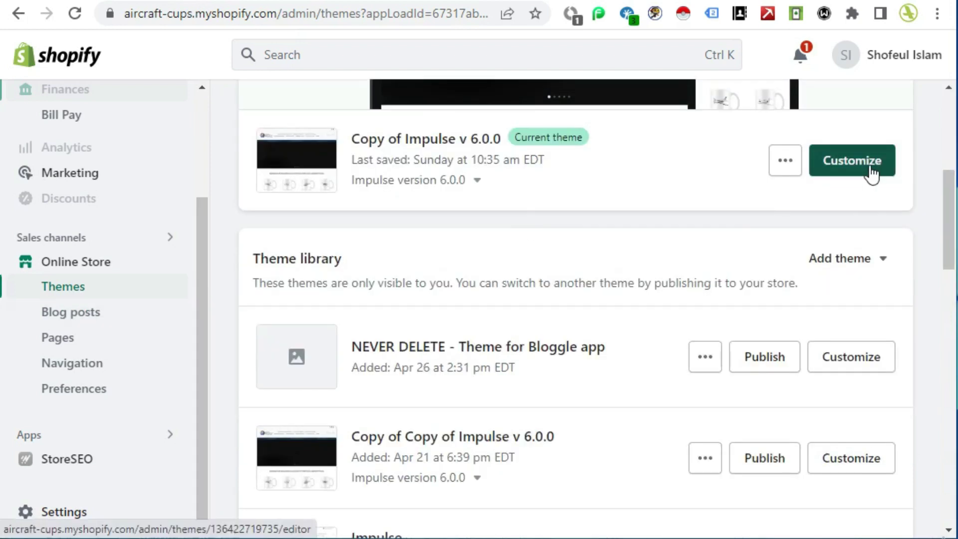
{"action": "left_click", "coordinate": [784, 172]}
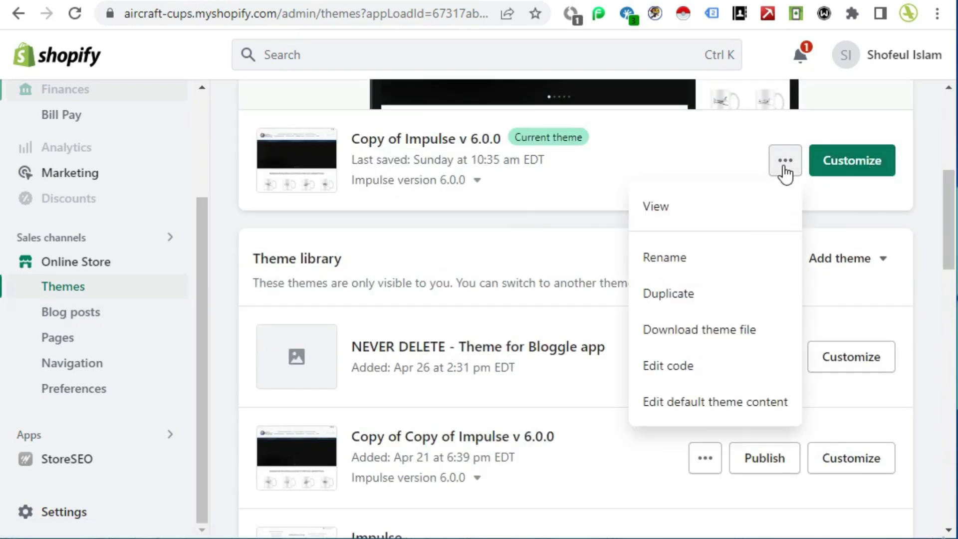
{"action": "left_click", "coordinate": [674, 373]}
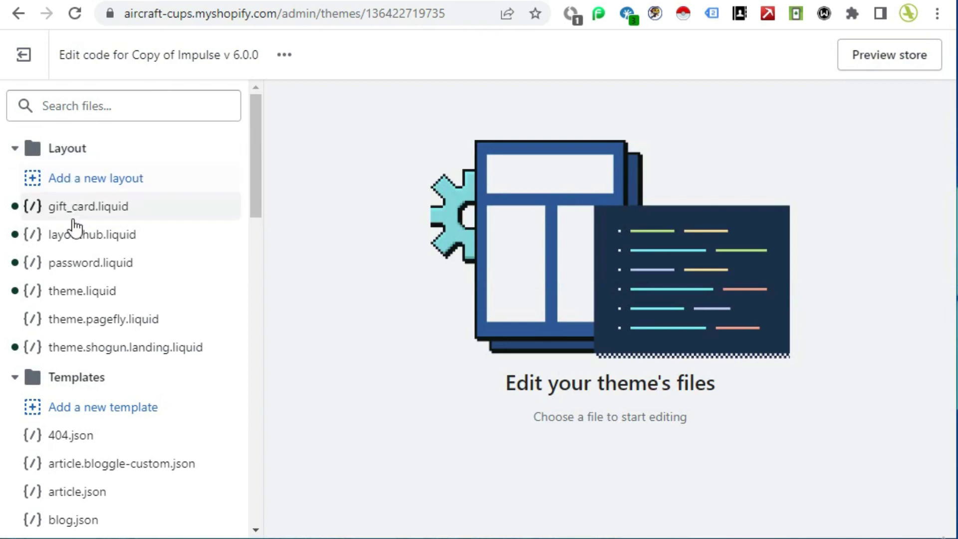
{"action": "left_click", "coordinate": [88, 303]}
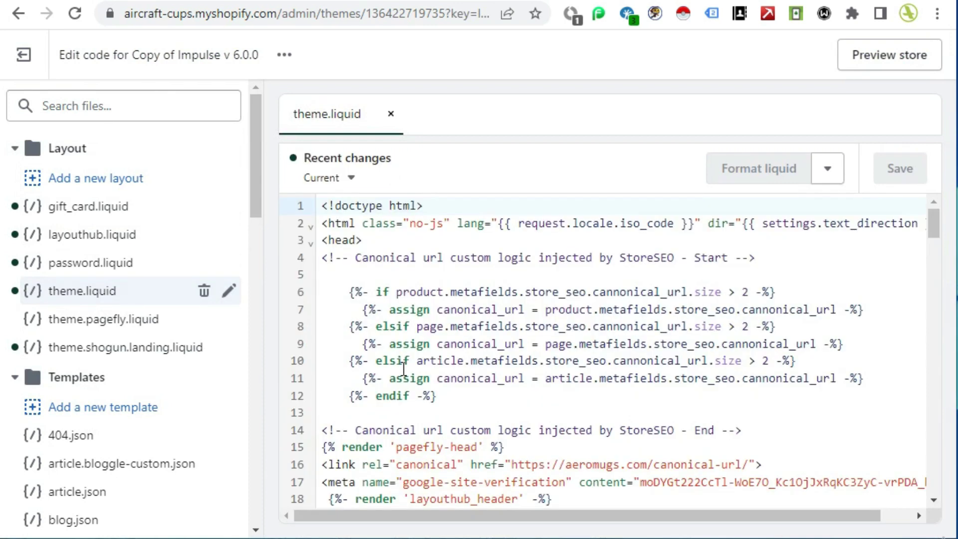
Add an empty line below the <head> tag in theme.liquid and copy the canonical link tag from the Notepad notes.
{"action": "left_click", "coordinate": [381, 242]}
{"action": "key", "text": "Return"}
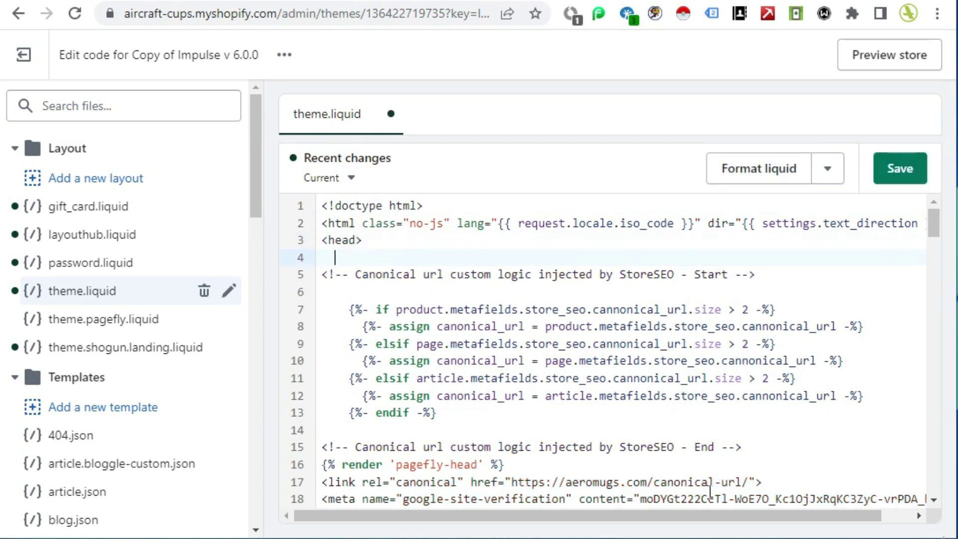
{"action": "key", "text": "alt+Tab"}
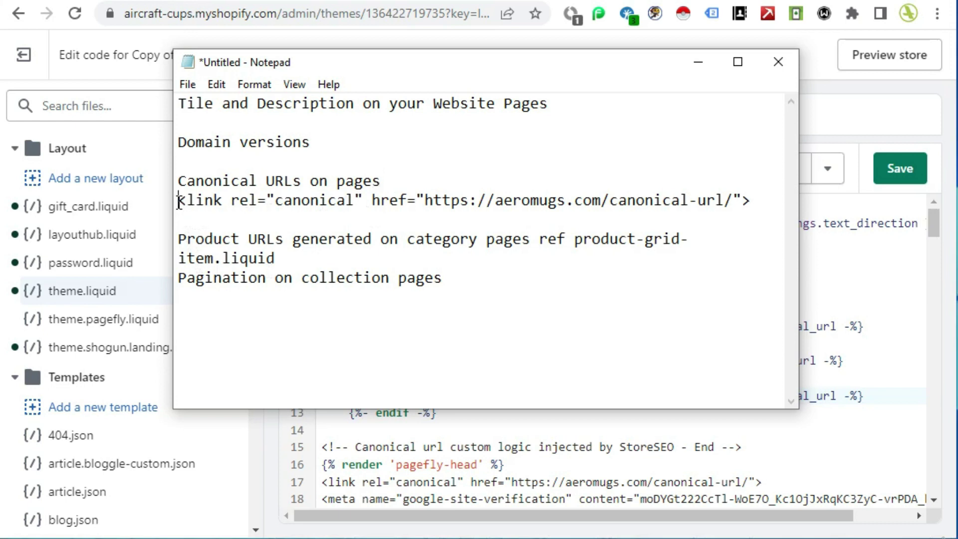
{"action": "left_click_drag", "start_coordinate": [179, 202], "coordinate": [203, 205]}
{"action": "left_click", "coordinate": [178, 216]}
{"action": "left_click_drag", "start_coordinate": [179, 205], "coordinate": [753, 199]}
{"action": "key", "text": "ctrl+c"}
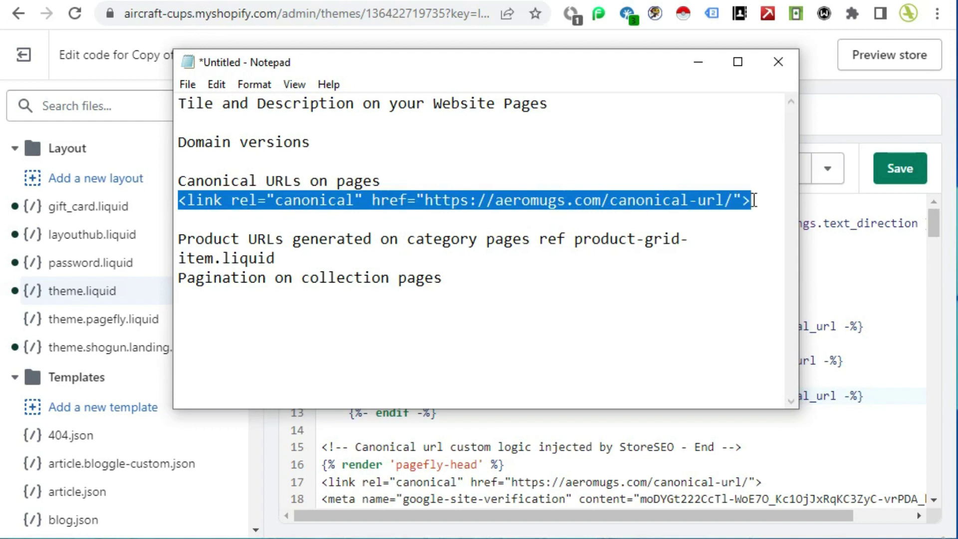
{"action": "left_click", "coordinate": [697, 62]}
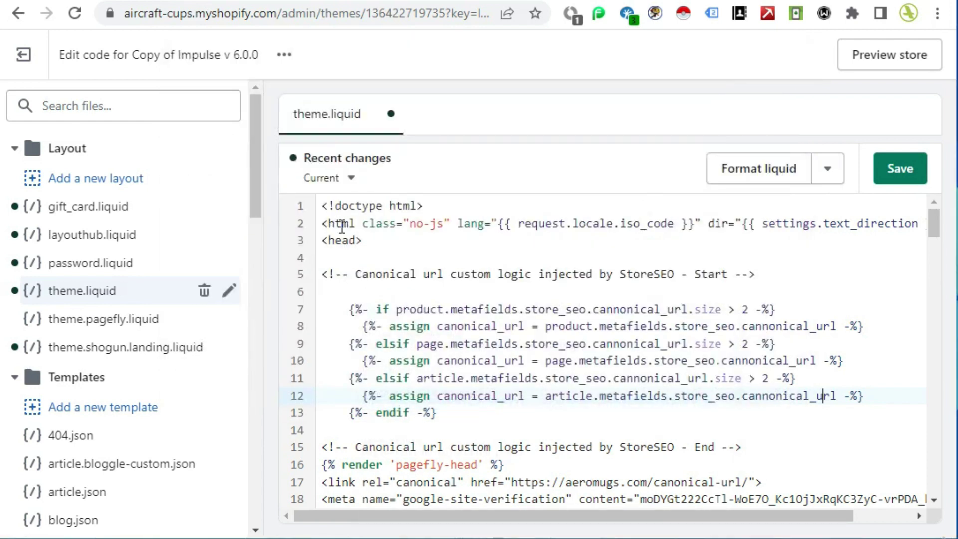
{"action": "left_click", "coordinate": [384, 242]}
{"action": "key", "text": "ctrl+v"}
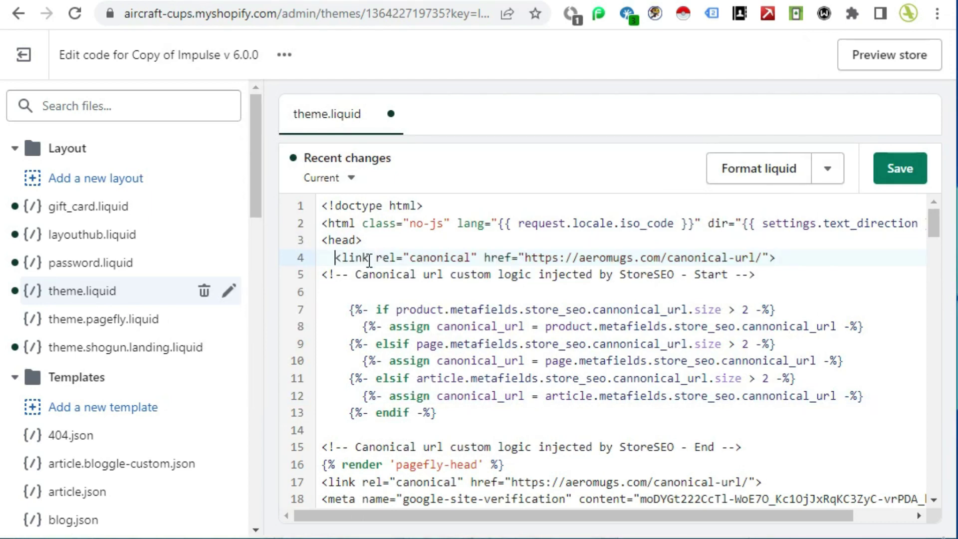
{"action": "left_click_drag", "start_coordinate": [333, 257], "coordinate": [812, 253]}
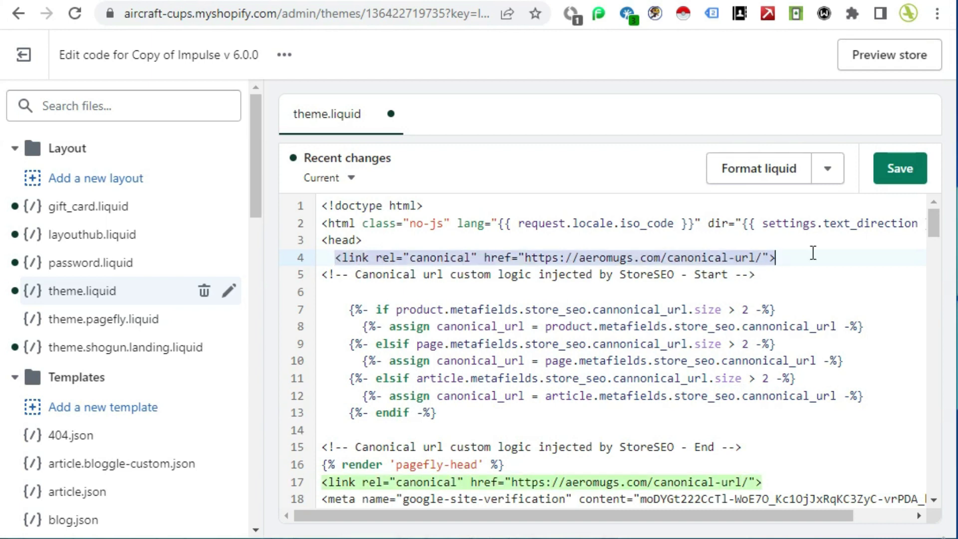
{"action": "left_click", "coordinate": [796, 274]}
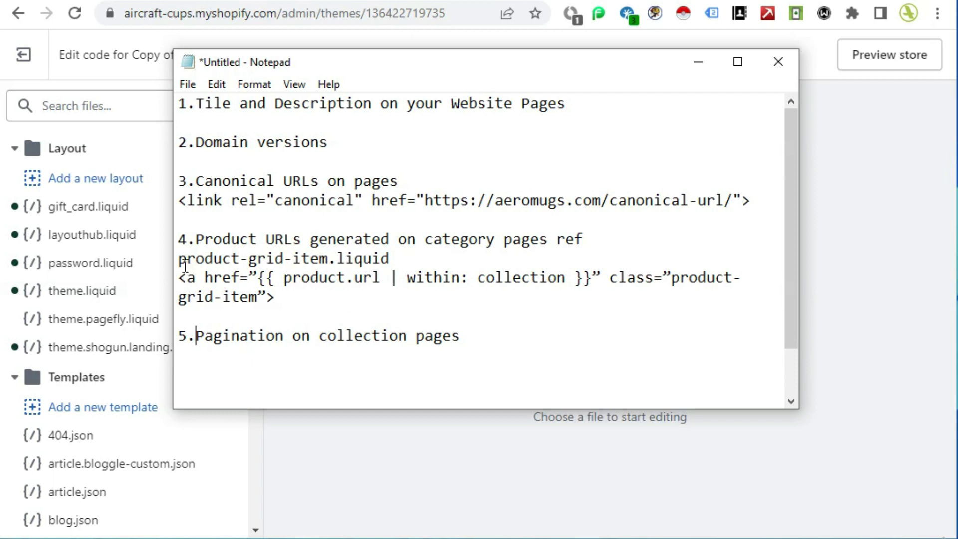
Copy the file name product-grid-item.liquid from the Notepad notes and search the theme's files for it.
{"action": "left_click_drag", "start_coordinate": [178, 259], "coordinate": [251, 259]}
{"action": "left_click", "coordinate": [266, 259]}
{"action": "left_click", "coordinate": [181, 260]}
{"action": "left_click_drag", "start_coordinate": [182, 261], "coordinate": [397, 258]}
{"action": "key", "text": "ctrl+c"}
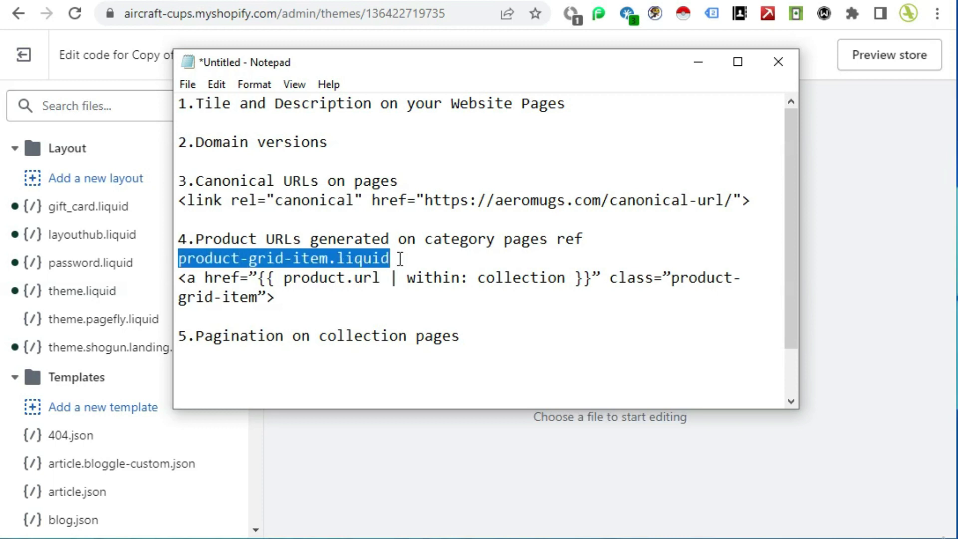
{"action": "left_click", "coordinate": [699, 70]}
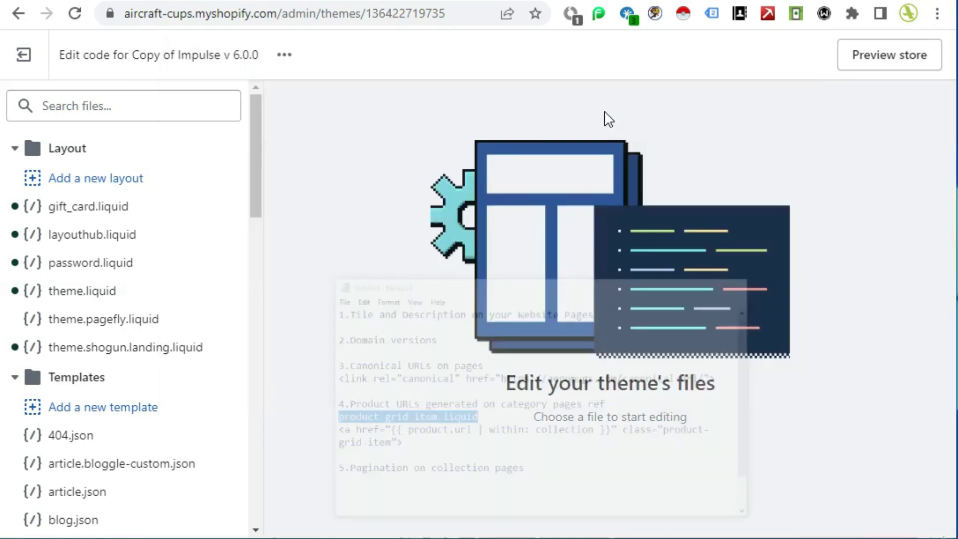
{"action": "left_click", "coordinate": [86, 114]}
{"action": "key", "text": "ctrl+v"}
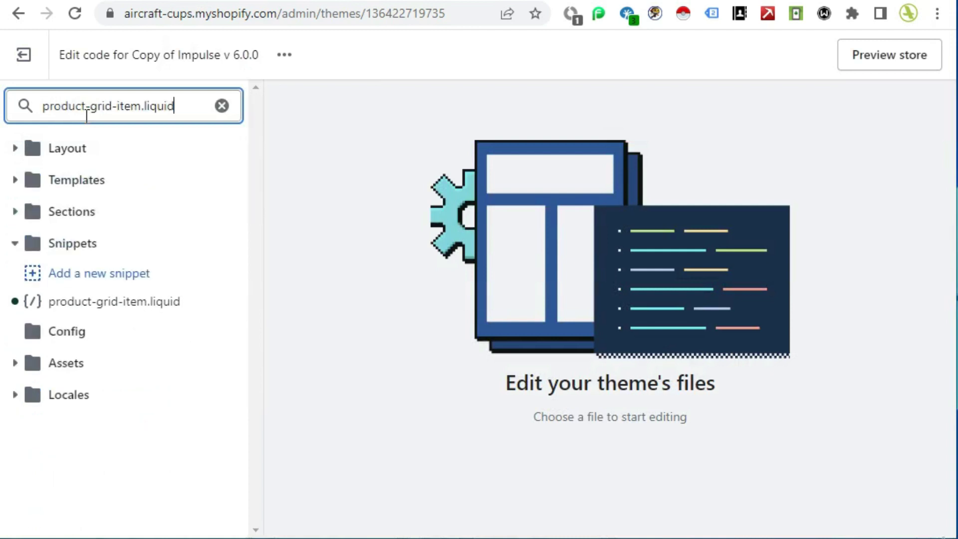
Open the product-grid-item.liquid snippet in the code editor and bring up the in-file search.
{"action": "left_click", "coordinate": [108, 310]}
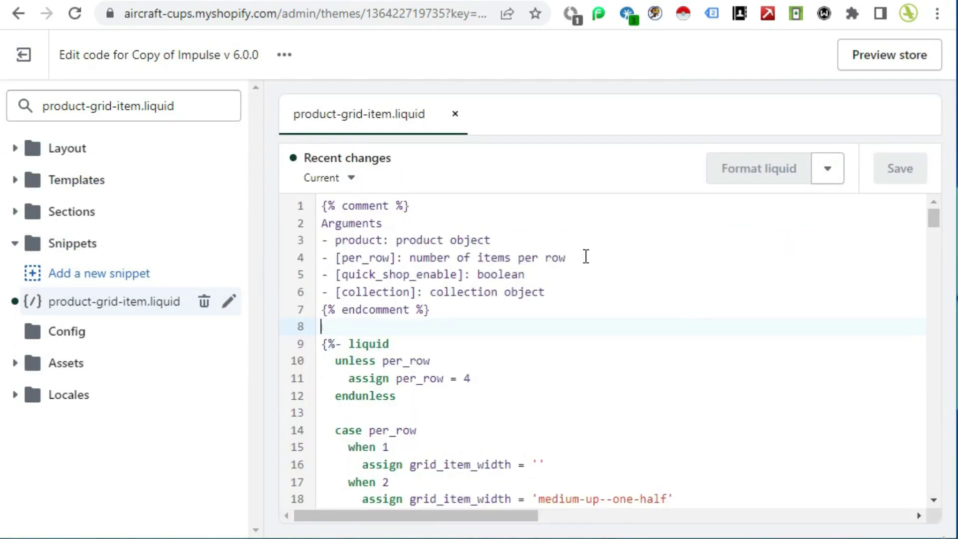
{"action": "left_click", "coordinate": [520, 238]}
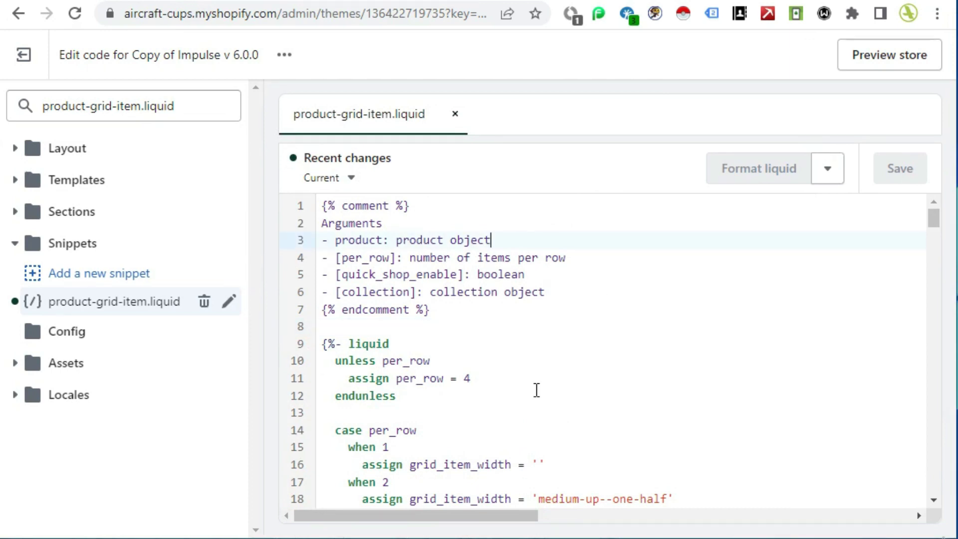
{"action": "key", "text": "ctrl+f"}
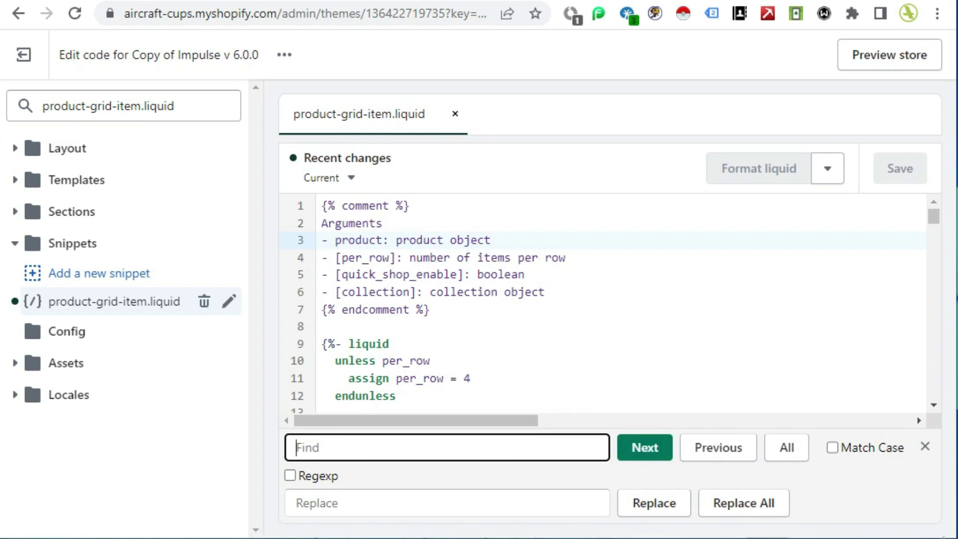
Copy "product.url | within: collection" from the Notepad notes and find it in product-grid-item.liquid.
{"action": "key", "text": "alt+Tab"}
{"action": "left_click", "coordinate": [385, 298]}
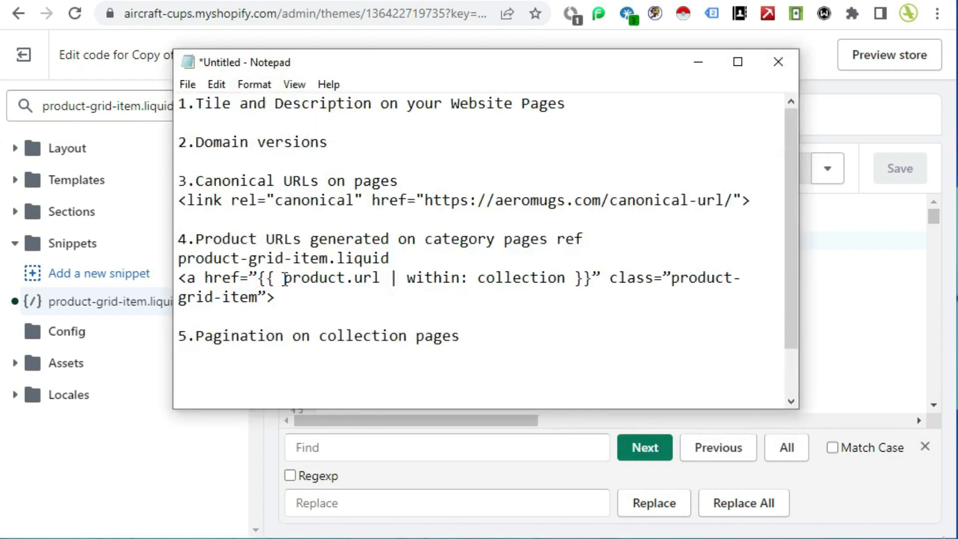
{"action": "left_click_drag", "start_coordinate": [284, 277], "coordinate": [384, 281]}
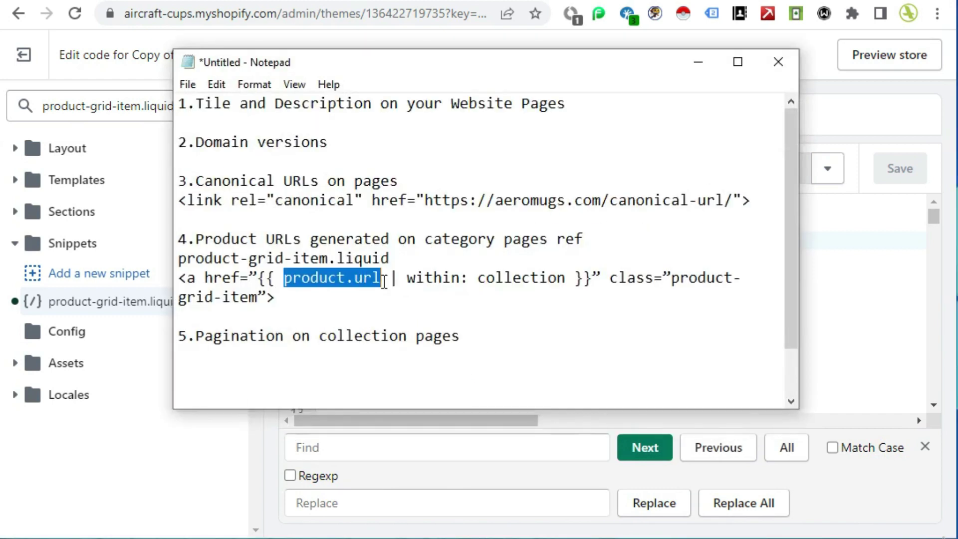
{"action": "left_click", "coordinate": [293, 297]}
{"action": "left_click_drag", "start_coordinate": [284, 277], "coordinate": [570, 278]}
{"action": "key", "text": "ctrl+c"}
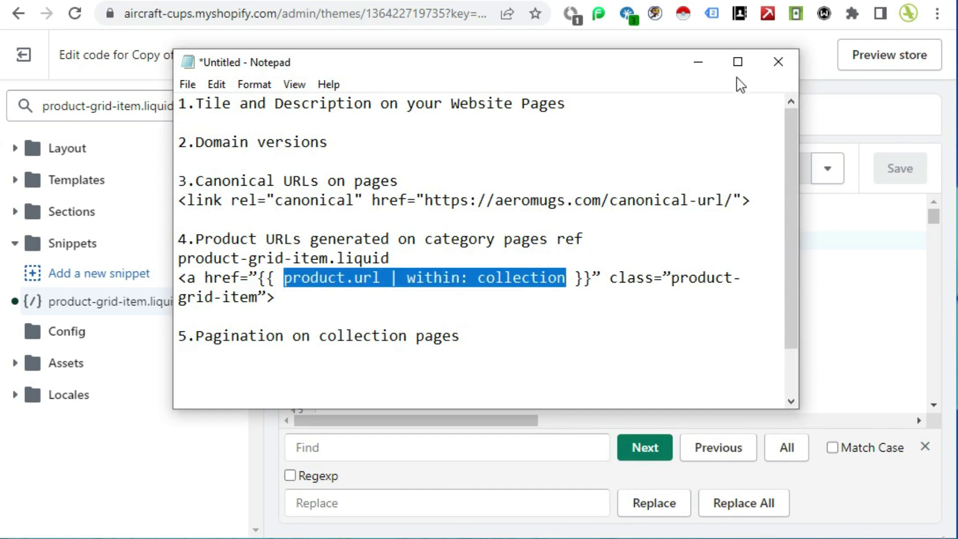
{"action": "left_click", "coordinate": [698, 61]}
{"action": "key", "text": "ctrl+v"}
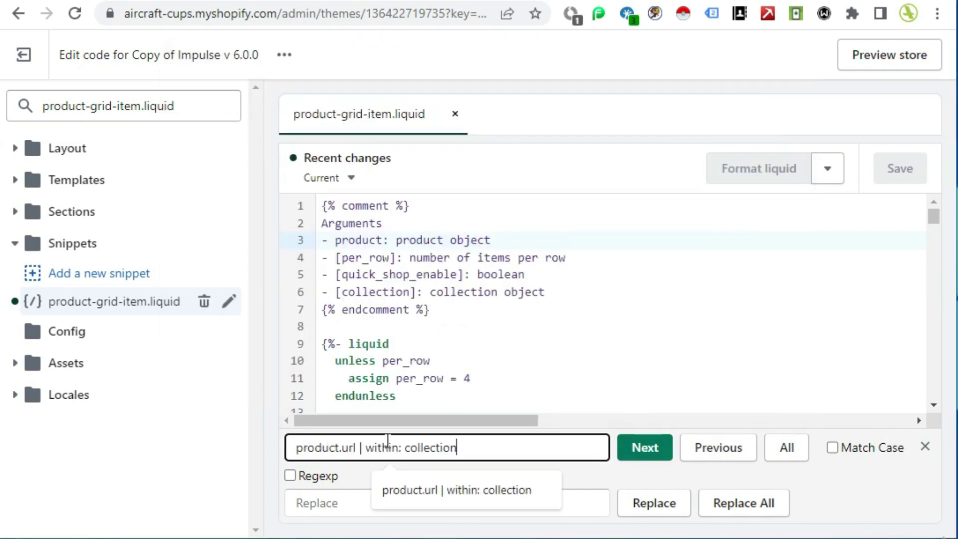
{"action": "left_click", "coordinate": [645, 447]}
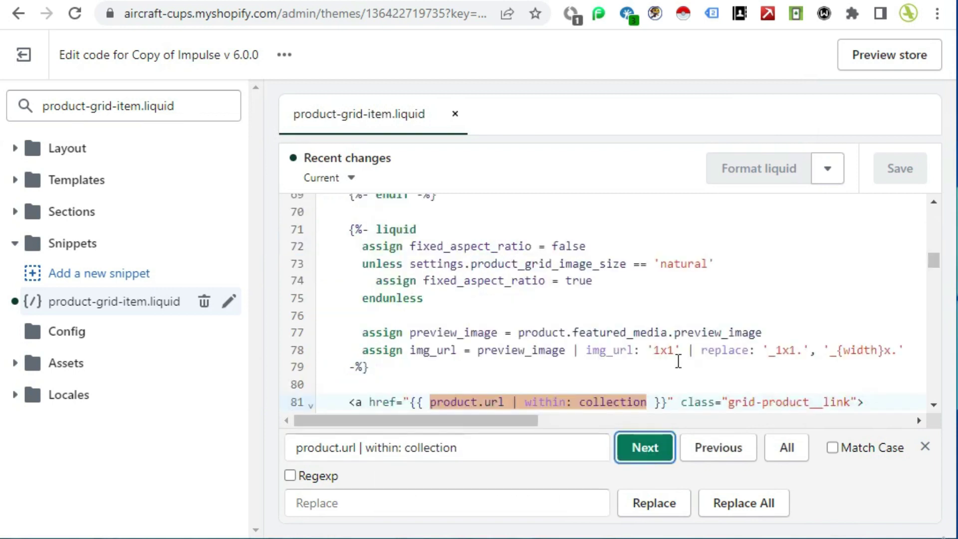
Delete "| within: collection" from the product link's href on line 81, leaving {{ product.url }}.
{"action": "scroll", "coordinate": [733, 325], "scroll_direction": "down", "scroll_amount": 2}
{"action": "left_click", "coordinate": [430, 314]}
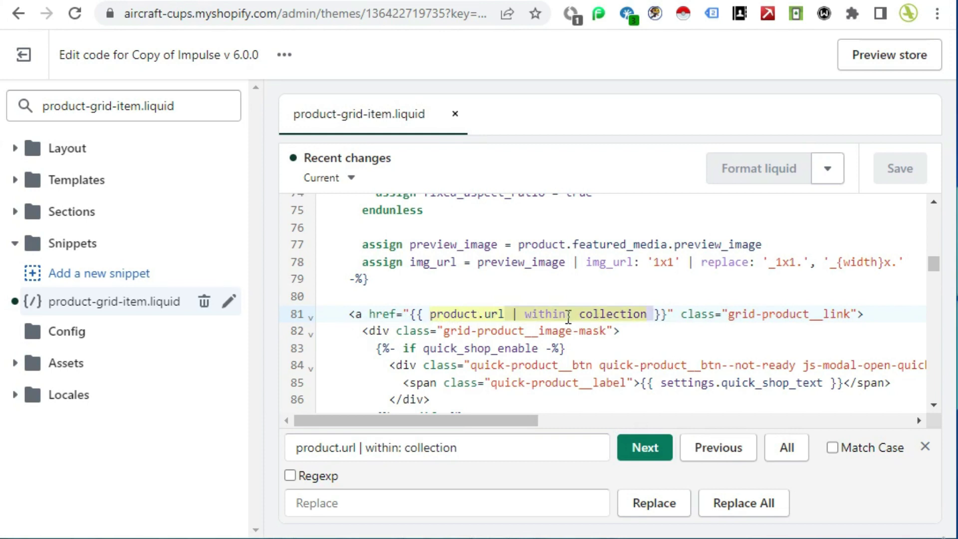
{"action": "left_click_drag", "start_coordinate": [511, 316], "coordinate": [654, 319]}
{"action": "key", "text": "BackSpace"}
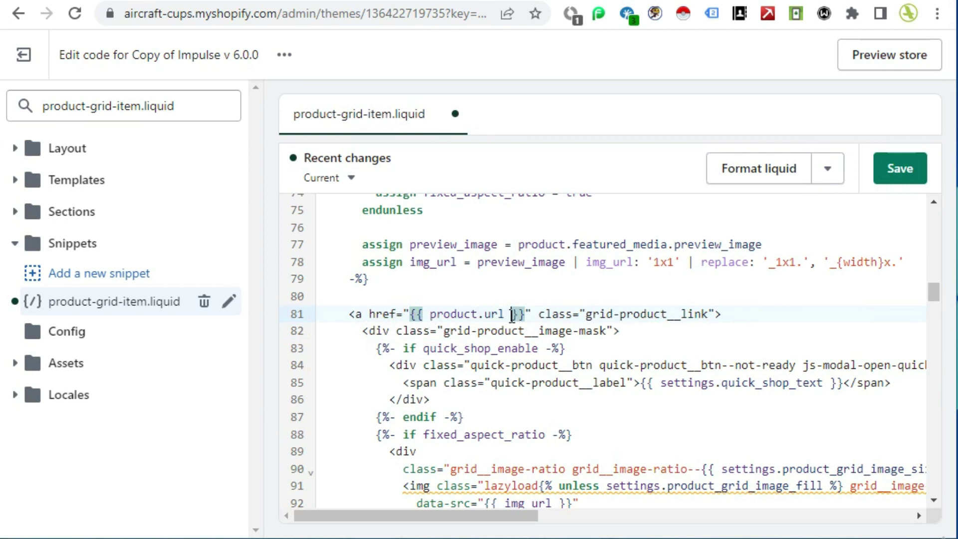
{"action": "key", "text": "BackSpace"}
Check the removed "| within: collection" part against the Notepad notes and save product-grid-item.liquid.
{"action": "key", "text": "alt+Tab"}
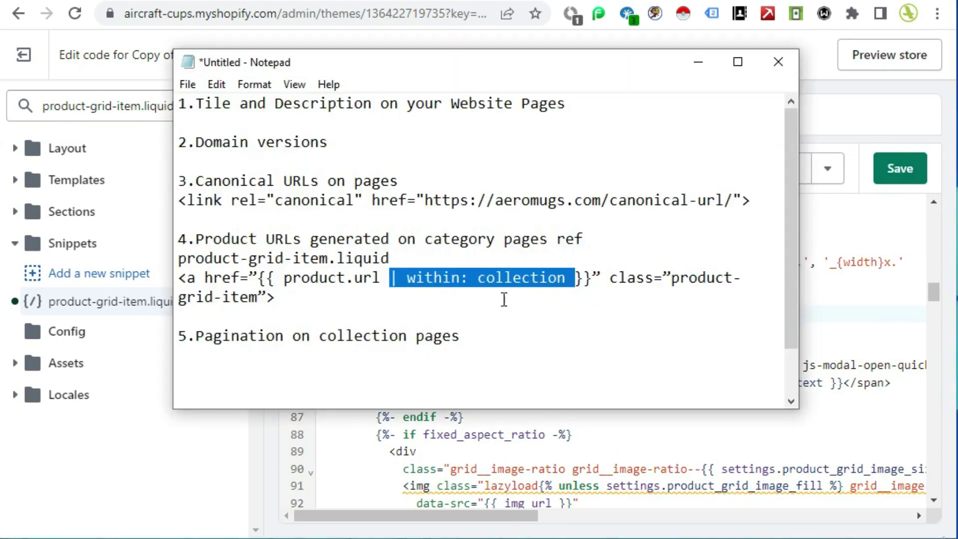
{"action": "left_click", "coordinate": [393, 277]}
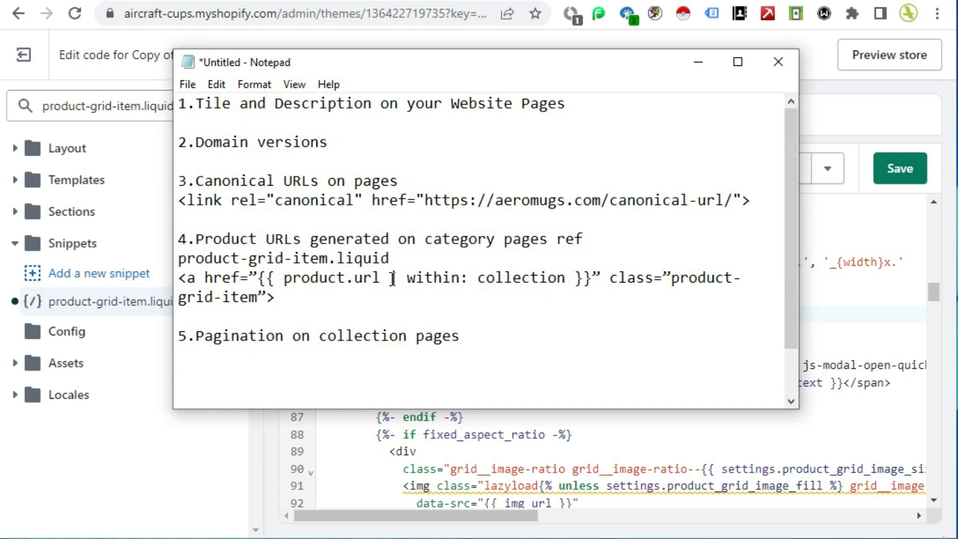
{"action": "left_click_drag", "start_coordinate": [393, 278], "coordinate": [568, 278]}
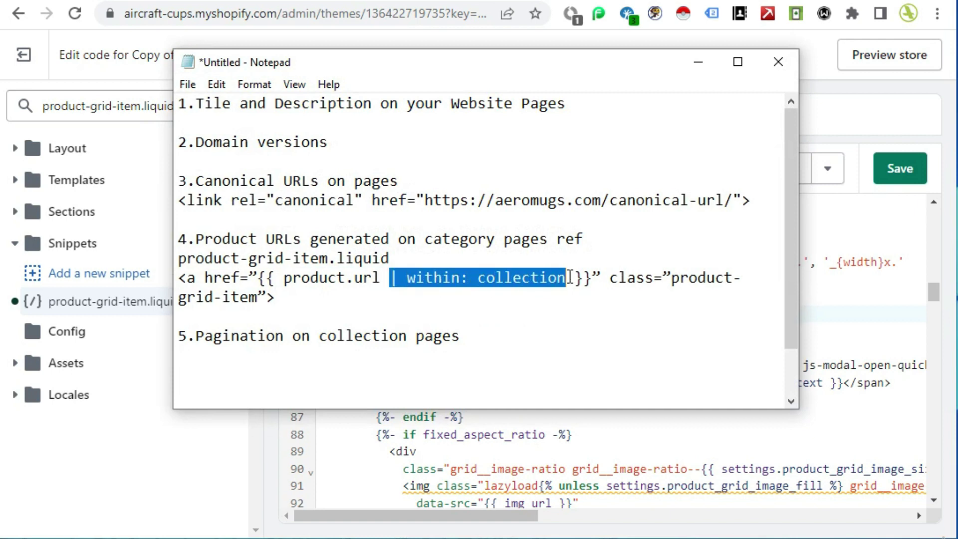
{"action": "left_click", "coordinate": [694, 69]}
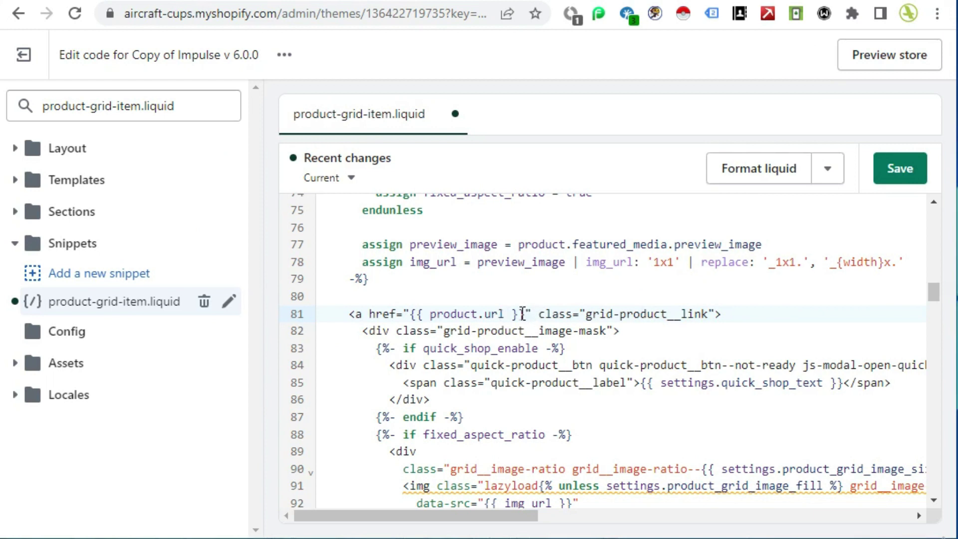
{"action": "left_click", "coordinate": [901, 180]}
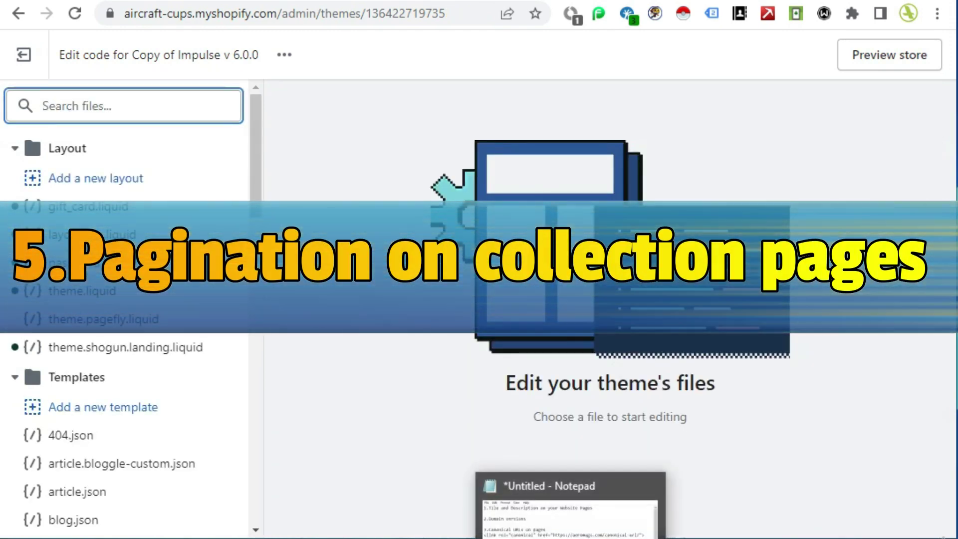
Check the pagination section of the Notepad notes, then search the theme's files for pagination.liquid and open it.
{"action": "left_click", "coordinate": [570, 505]}
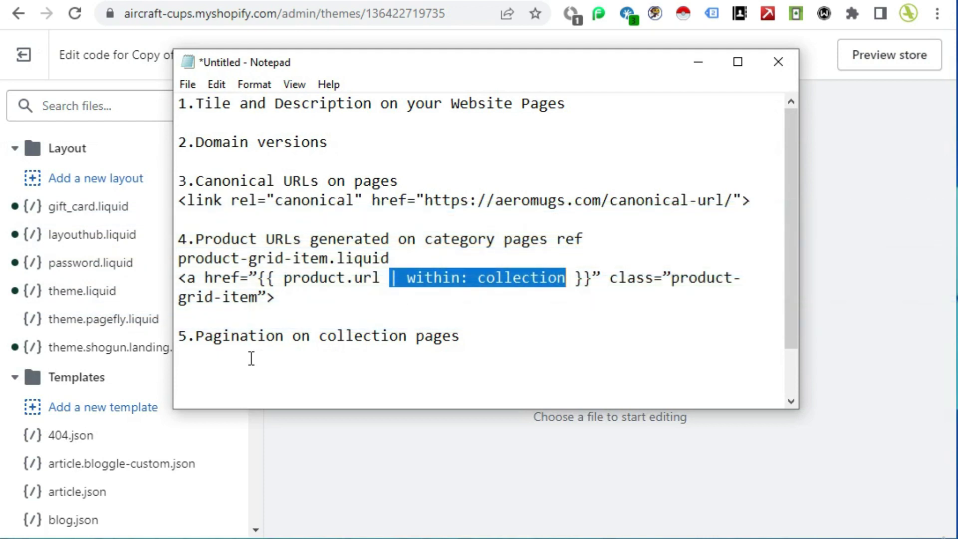
{"action": "key", "text": "alt+Tab"}
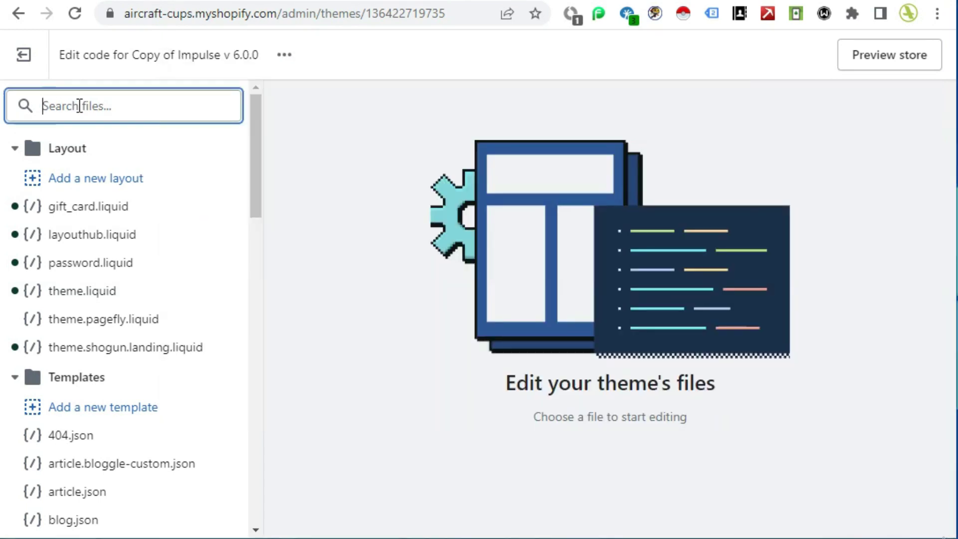
{"action": "type", "text": "pagination.liquid"}
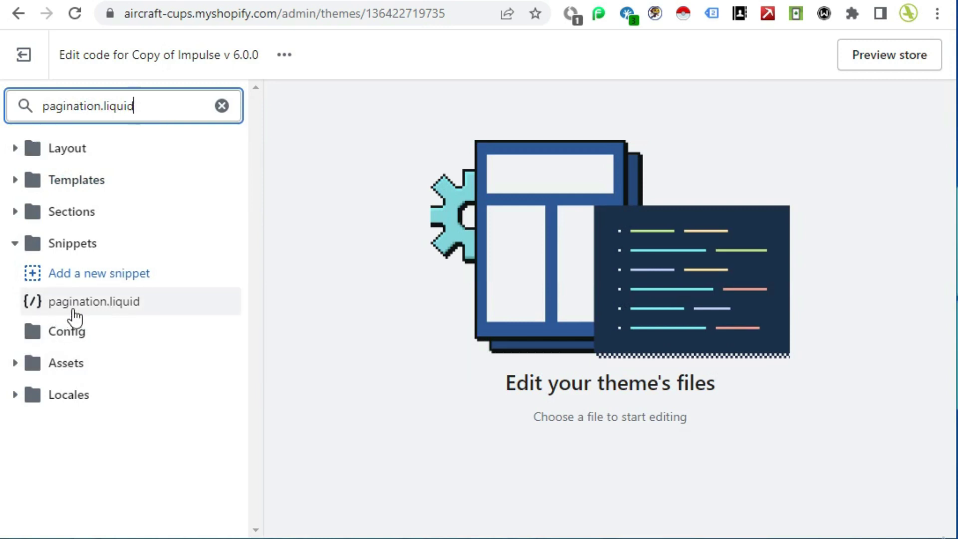
{"action": "left_click", "coordinate": [98, 314]}
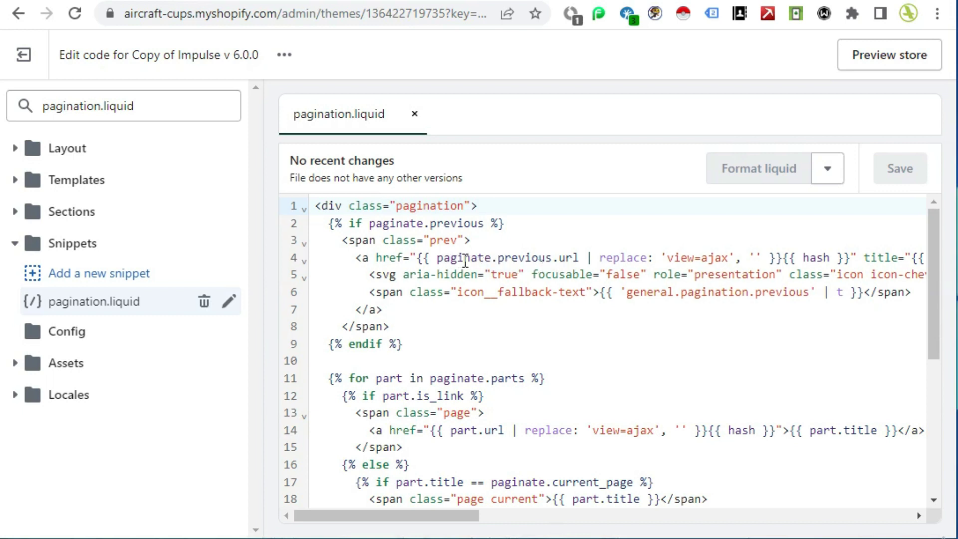
Search pagination.liquid for "?page=1", using the text copied from the Notepad notes.
{"action": "scroll", "coordinate": [541, 296], "scroll_direction": "down", "scroll_amount": 5}
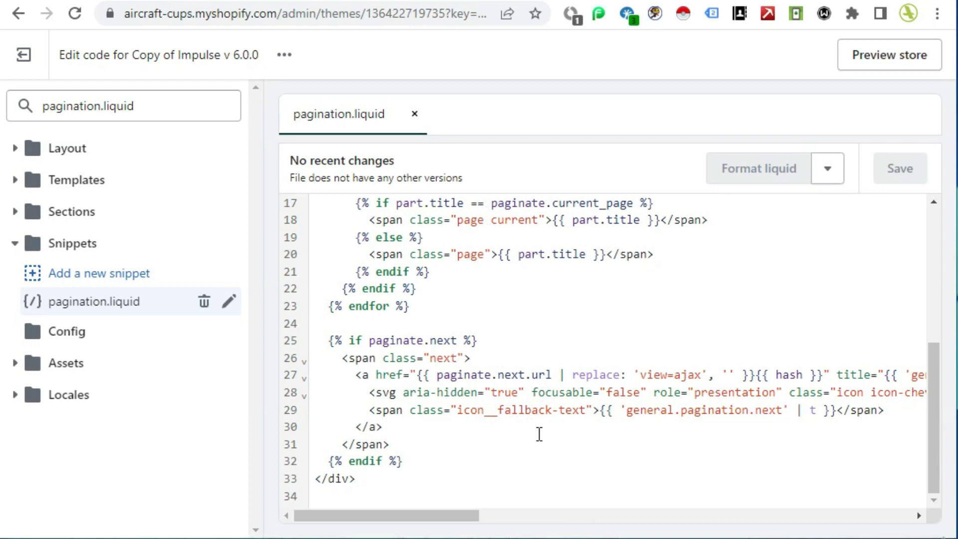
{"action": "left_click", "coordinate": [680, 250]}
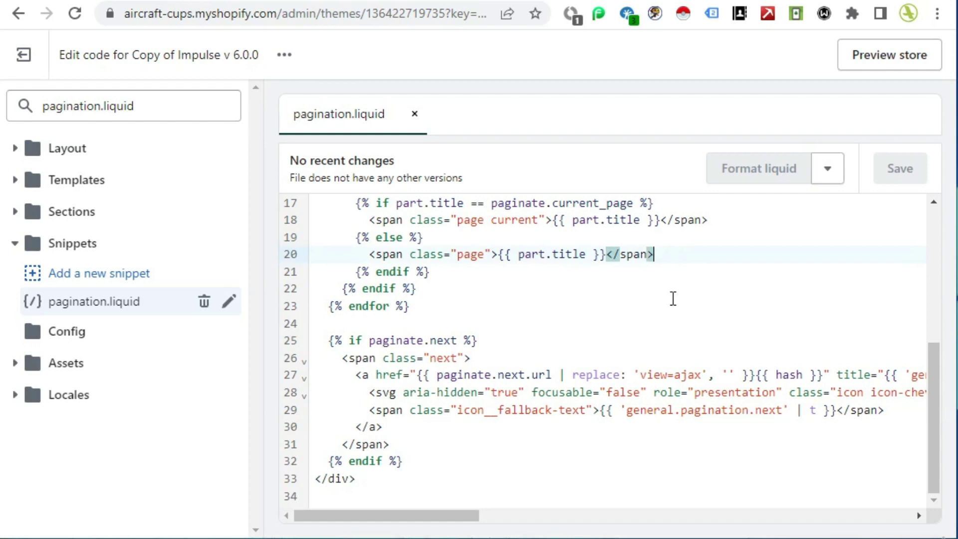
{"action": "key", "text": "ctrl+f"}
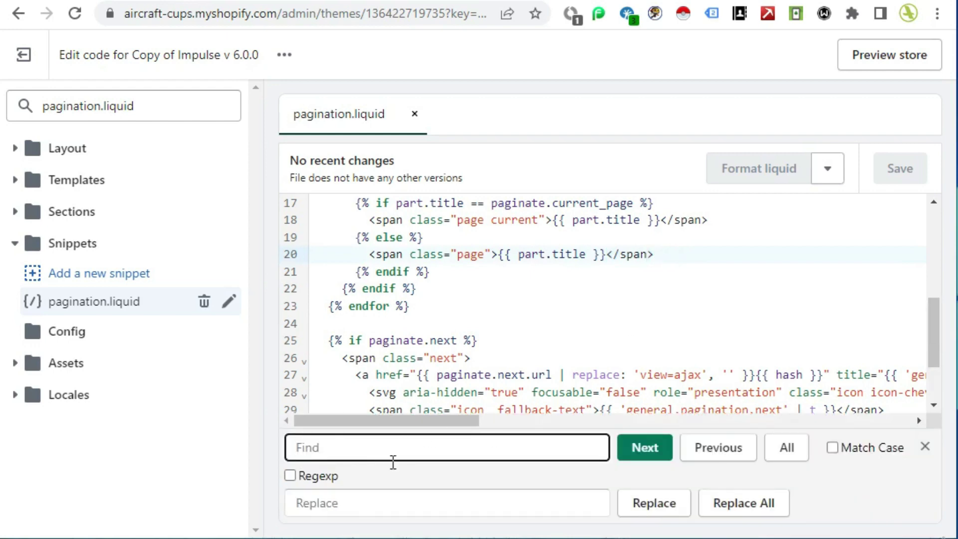
{"action": "key", "text": "alt+Tab"}
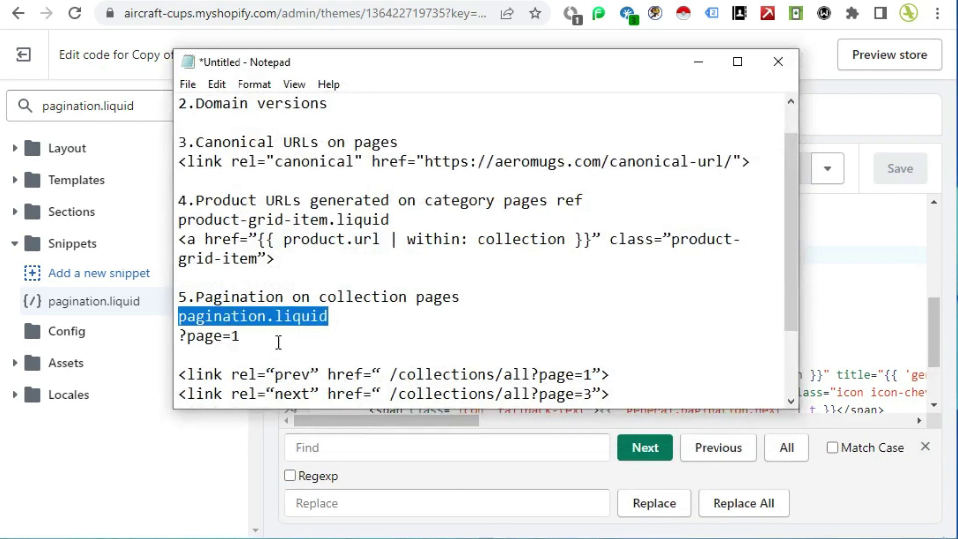
{"action": "left_click_drag", "start_coordinate": [235, 342], "coordinate": [178, 341]}
{"action": "key", "text": "ctrl+c"}
{"action": "key", "text": "alt+Tab"}
{"action": "key", "text": "ctrl+v"}
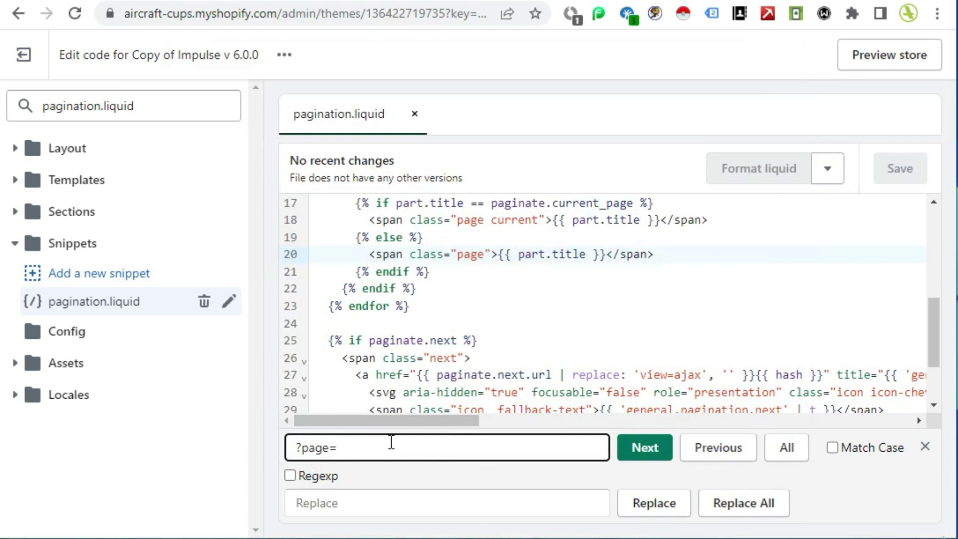
{"action": "type", "text": "2"}
{"action": "type", "text": "1"}
{"action": "left_click", "coordinate": [656, 453]}
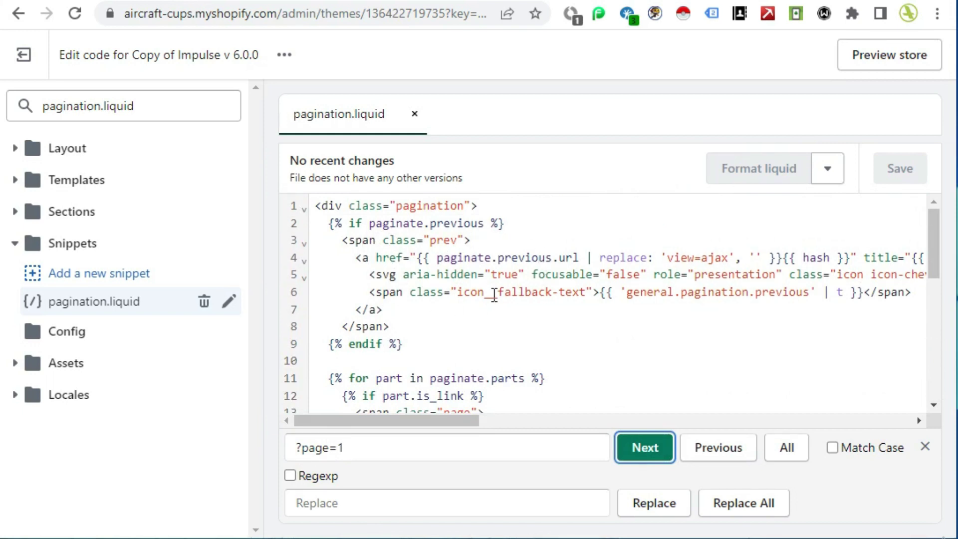
Look through the whole pagination.liquid code for "?page=1" in the previous, page and next links, repeating the search.
{"action": "scroll", "coordinate": [494, 294], "scroll_direction": "down", "scroll_amount": 6}
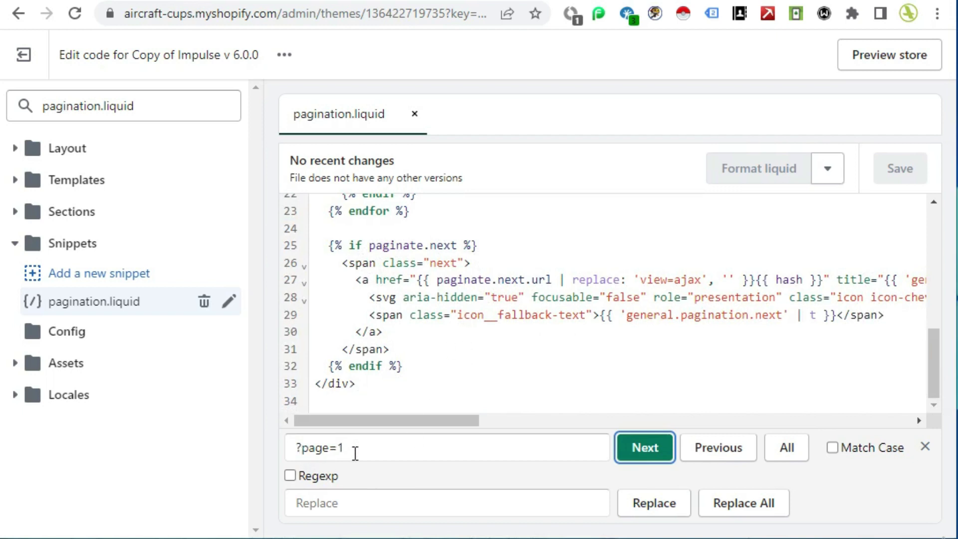
{"action": "left_click_drag", "start_coordinate": [302, 449], "coordinate": [357, 447]}
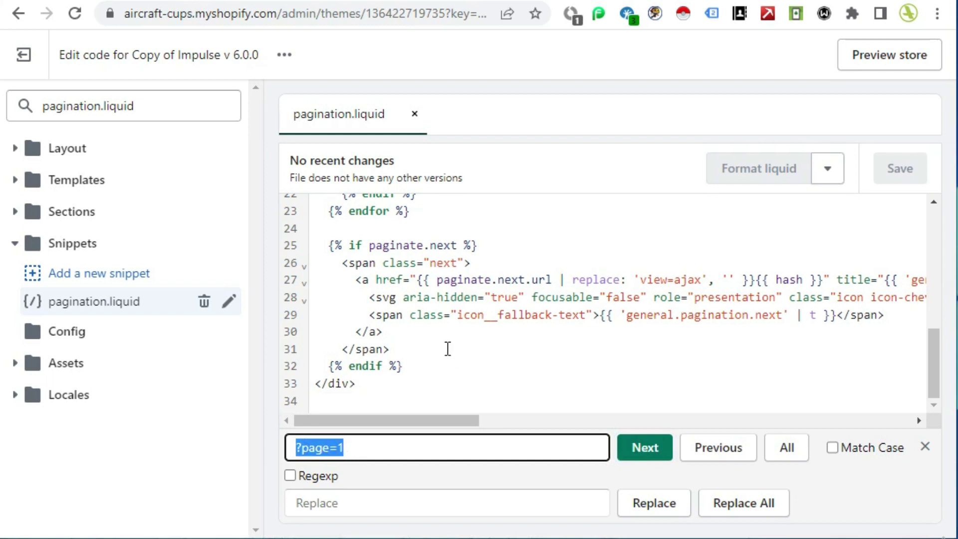
{"action": "left_click", "coordinate": [645, 451]}
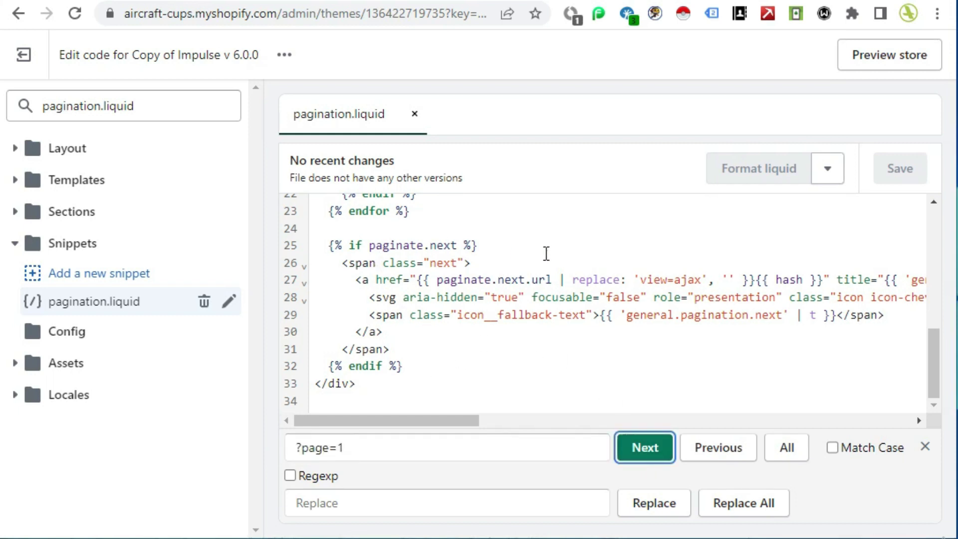
{"action": "scroll", "coordinate": [480, 351], "scroll_direction": "up", "scroll_amount": 8}
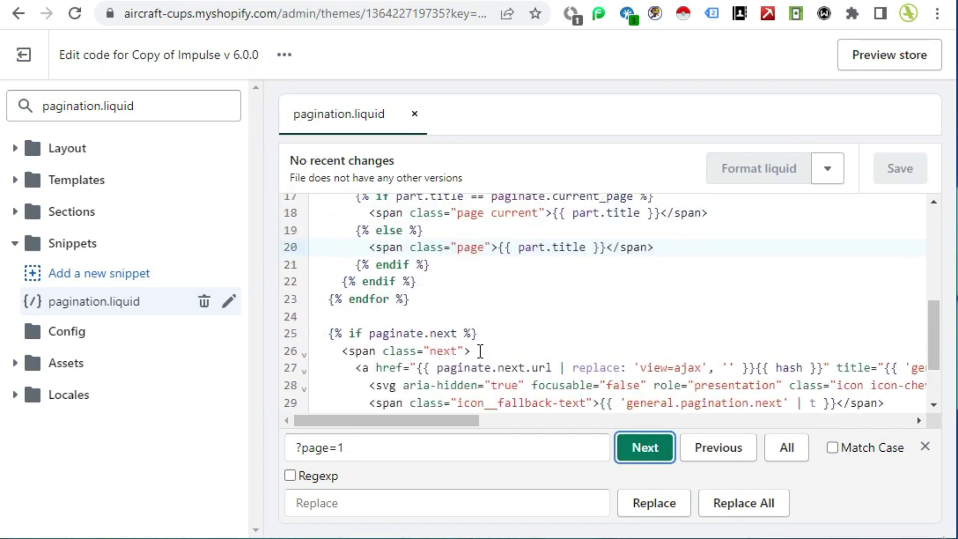
{"action": "scroll", "coordinate": [480, 351], "scroll_direction": "down", "scroll_amount": 5}
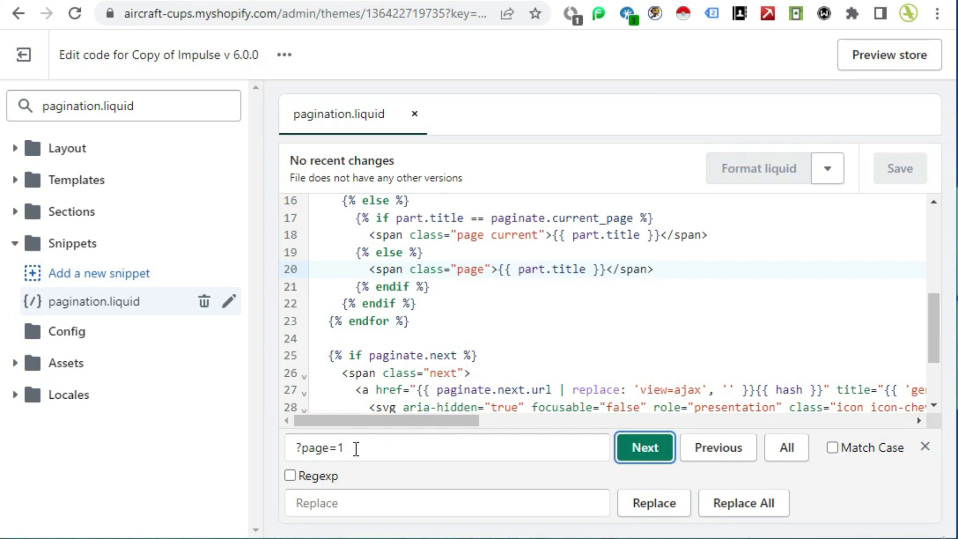
{"action": "left_click_drag", "start_coordinate": [295, 447], "coordinate": [355, 448]}
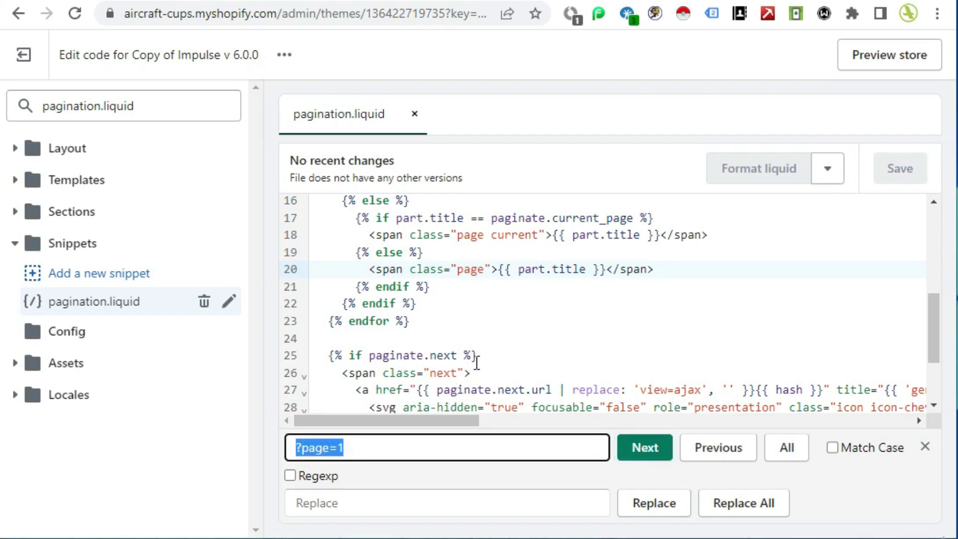
{"action": "scroll", "coordinate": [474, 359], "scroll_direction": "up", "scroll_amount": 5}
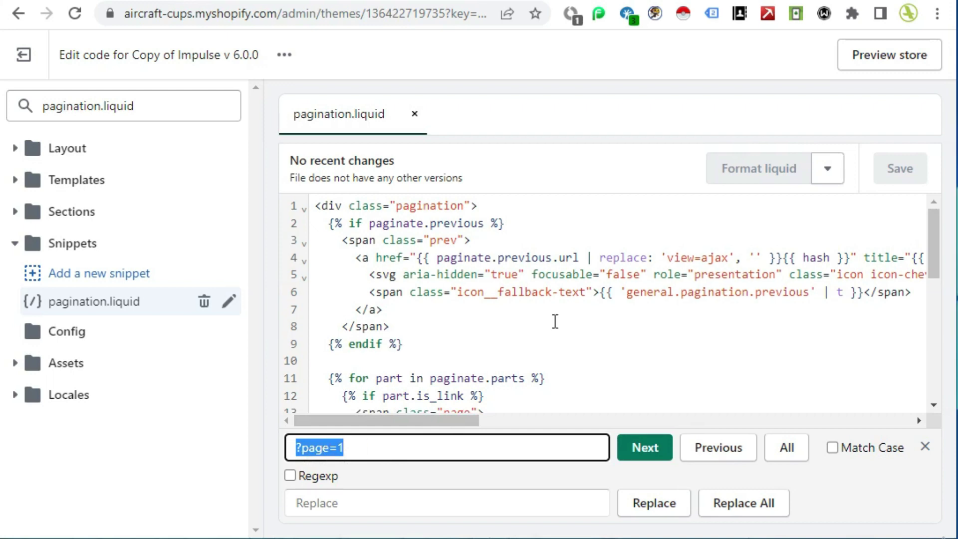
{"action": "scroll", "coordinate": [573, 334], "scroll_direction": "down", "scroll_amount": 7}
{"action": "scroll", "coordinate": [573, 334], "scroll_direction": "up", "scroll_amount": 7}
{"action": "scroll", "coordinate": [574, 334], "scroll_direction": "down", "scroll_amount": 7}
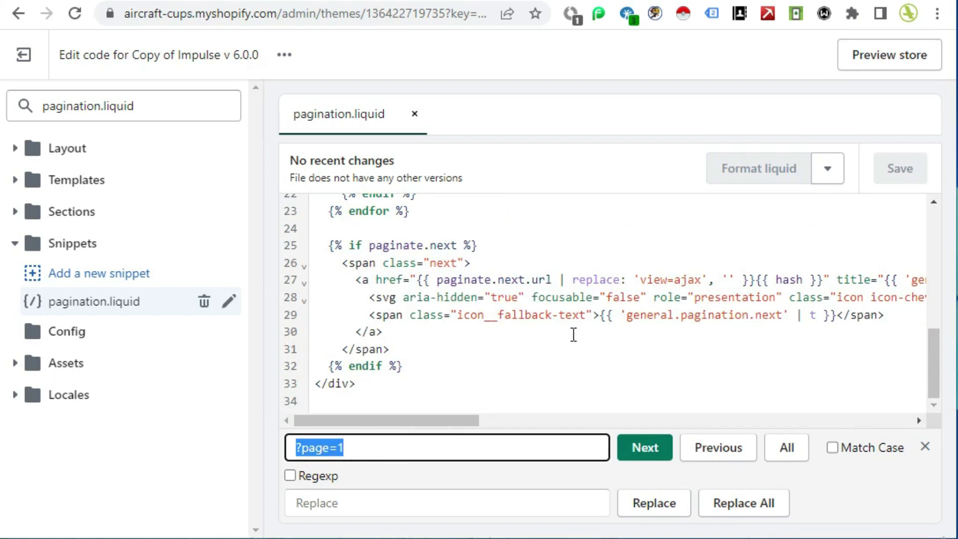
Exit the code editor and go back to the "Duplicate, Google chose different canonical than user" issue in Google Search Console.
{"action": "left_click", "coordinate": [24, 59]}
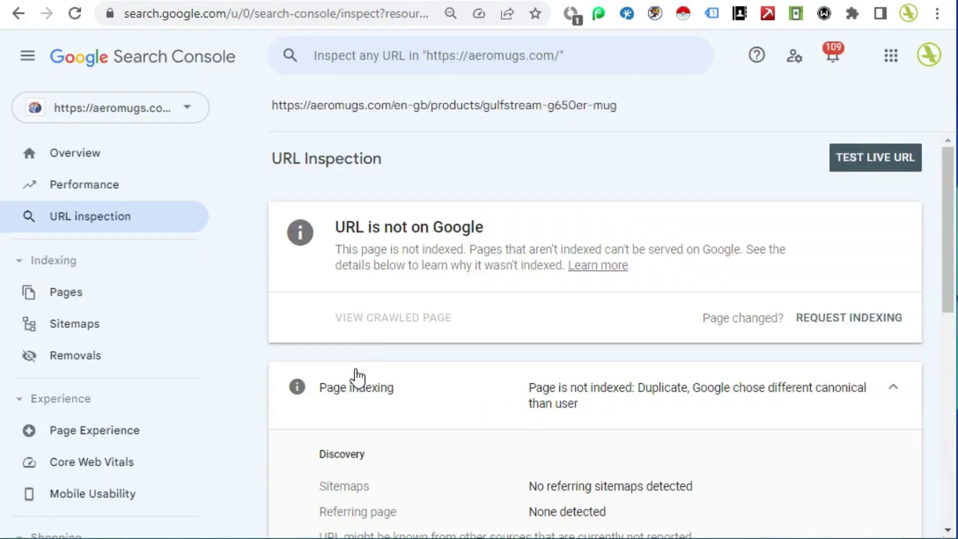
{"action": "left_click", "coordinate": [18, 13]}
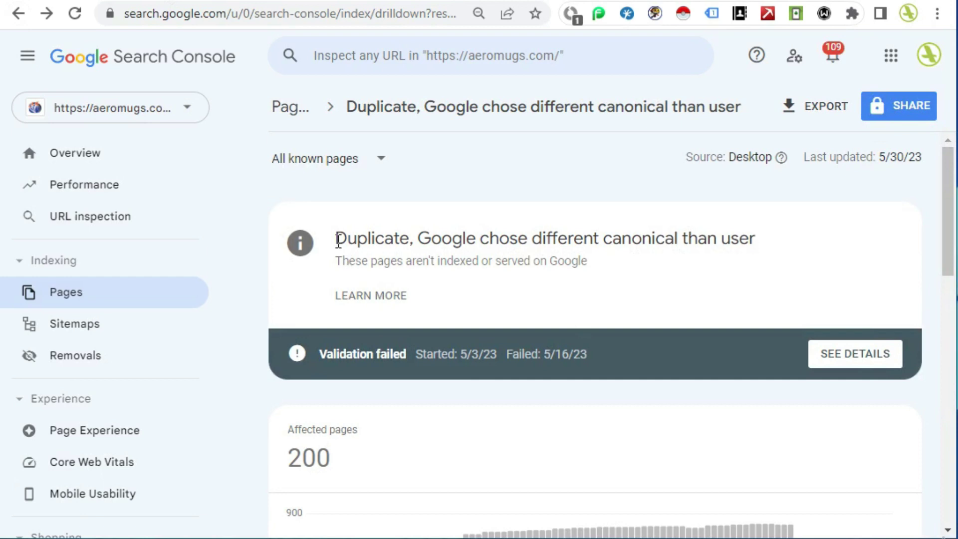
{"action": "left_click_drag", "start_coordinate": [335, 237], "coordinate": [804, 232]}
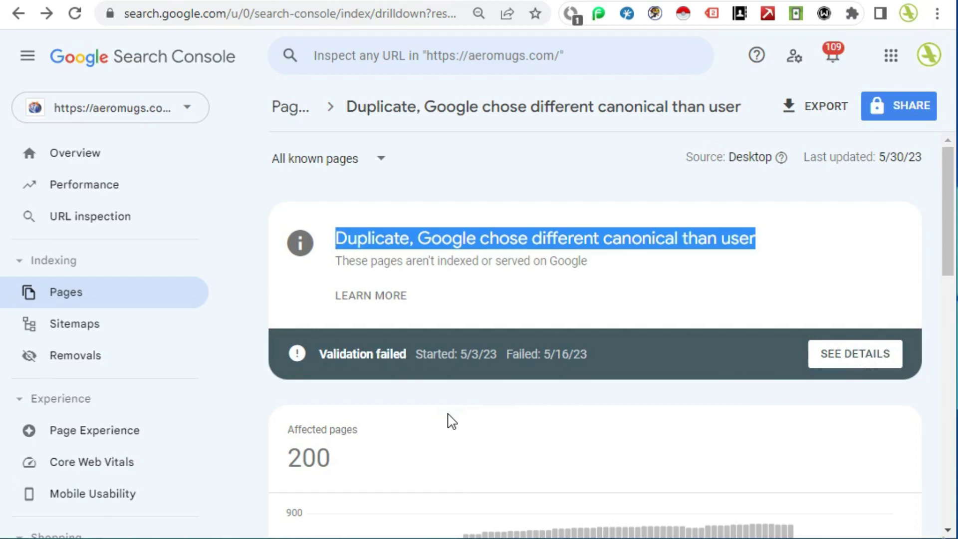
Start a new validation from the issue's validation details and return to the issue page.
{"action": "left_click", "coordinate": [855, 369]}
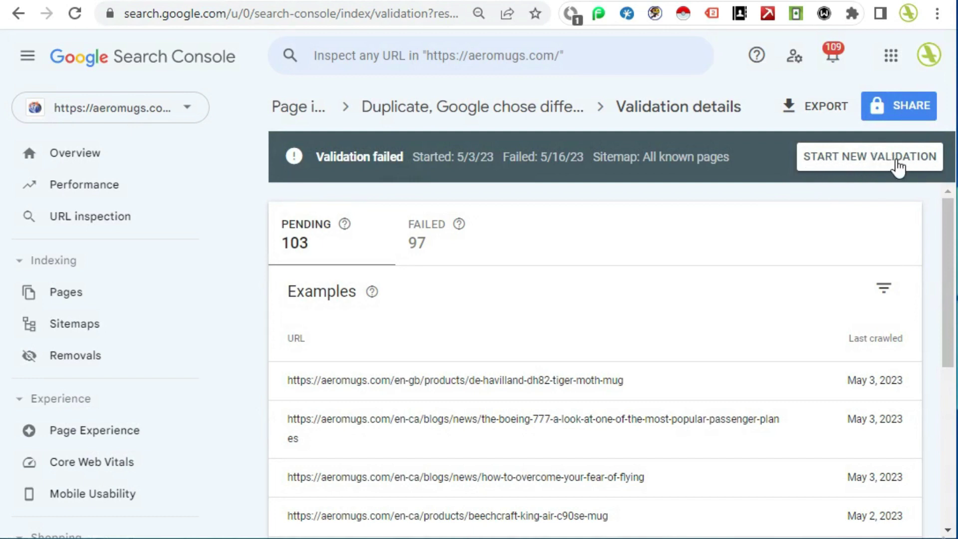
{"action": "left_click", "coordinate": [848, 167]}
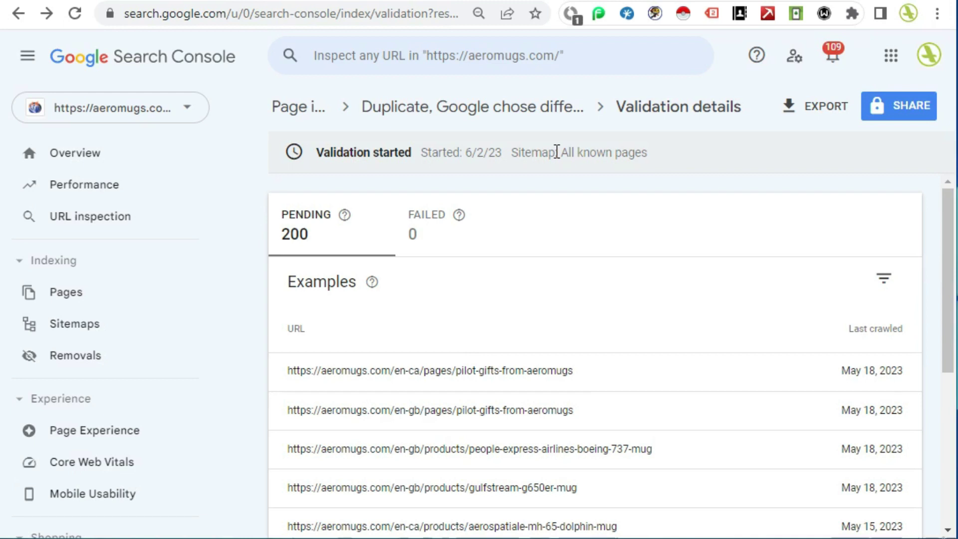
{"action": "key", "text": "alt+Left"}
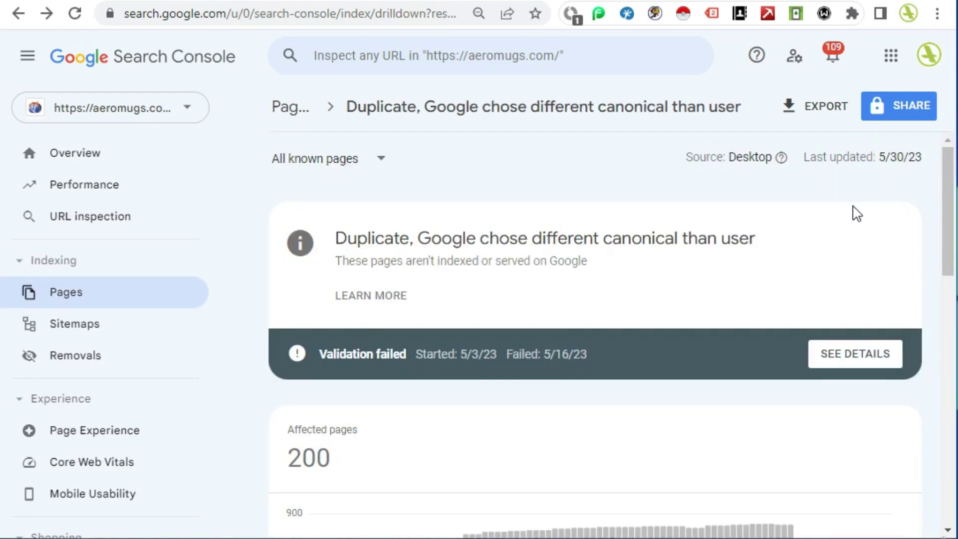